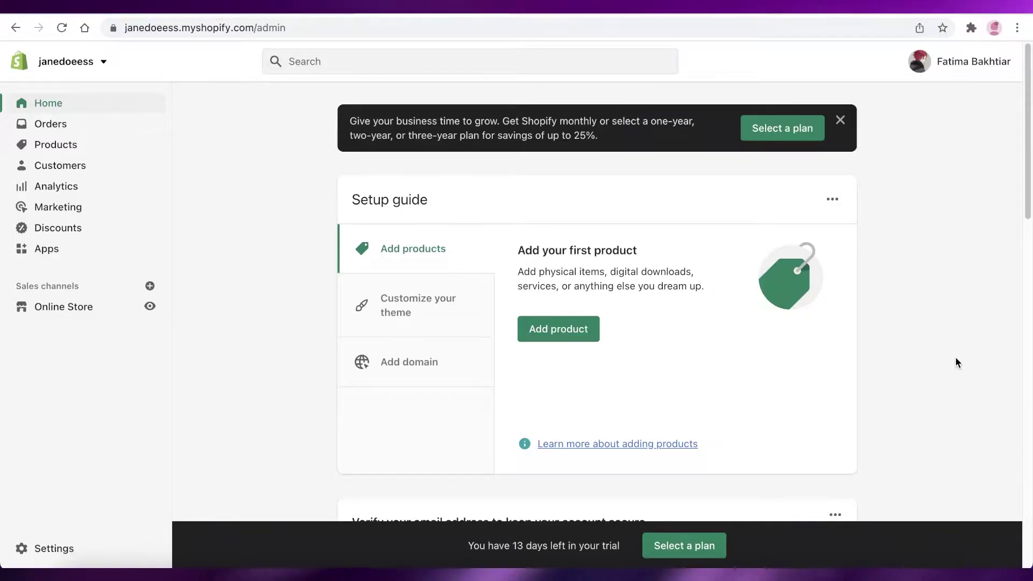
# Scroll the CSV help article briefly and open then close the account options menu.
pyautogui.scroll(-1, 727, 241)
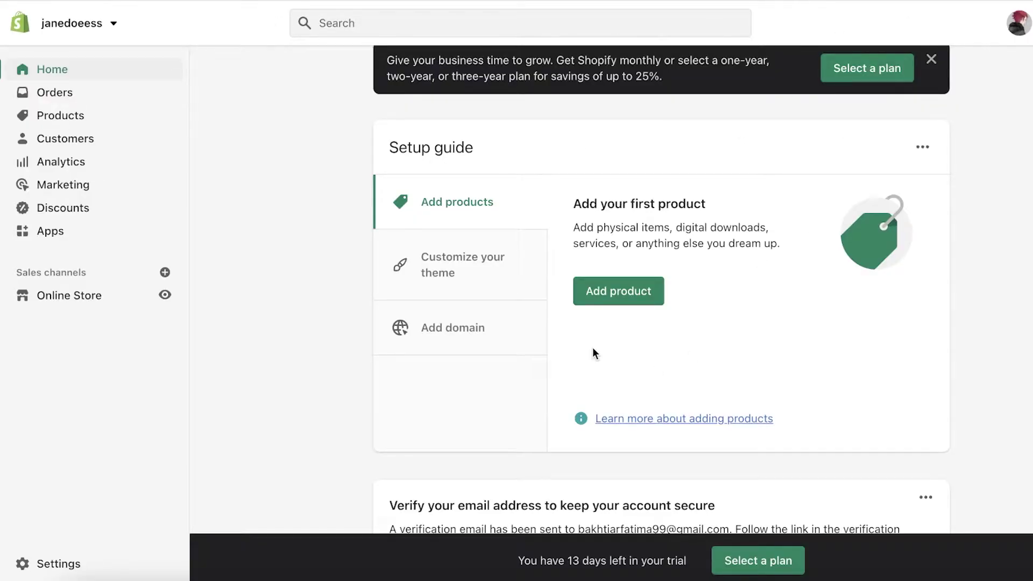
pyautogui.click(1019, 24)
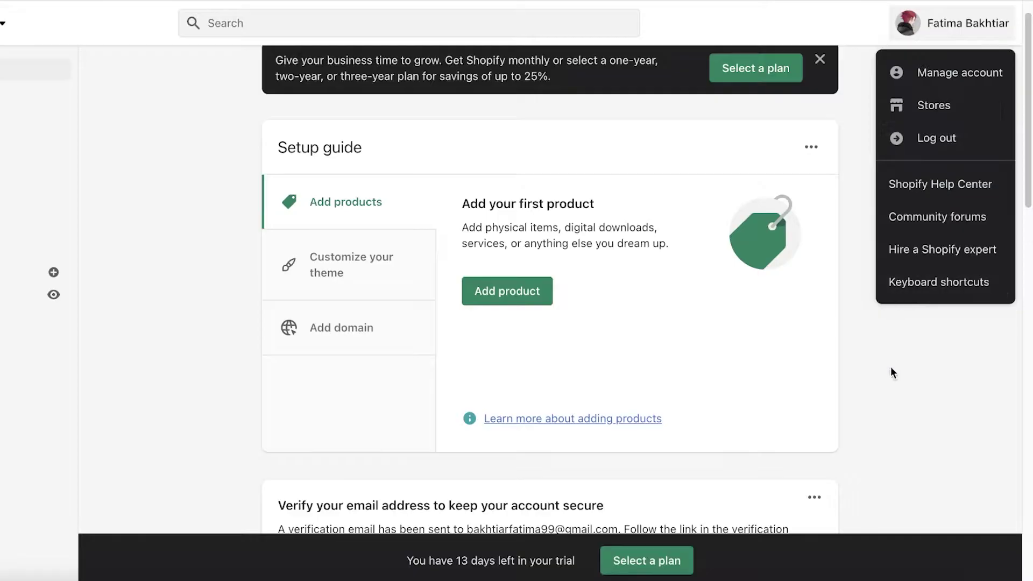
pyautogui.click(828, 371)
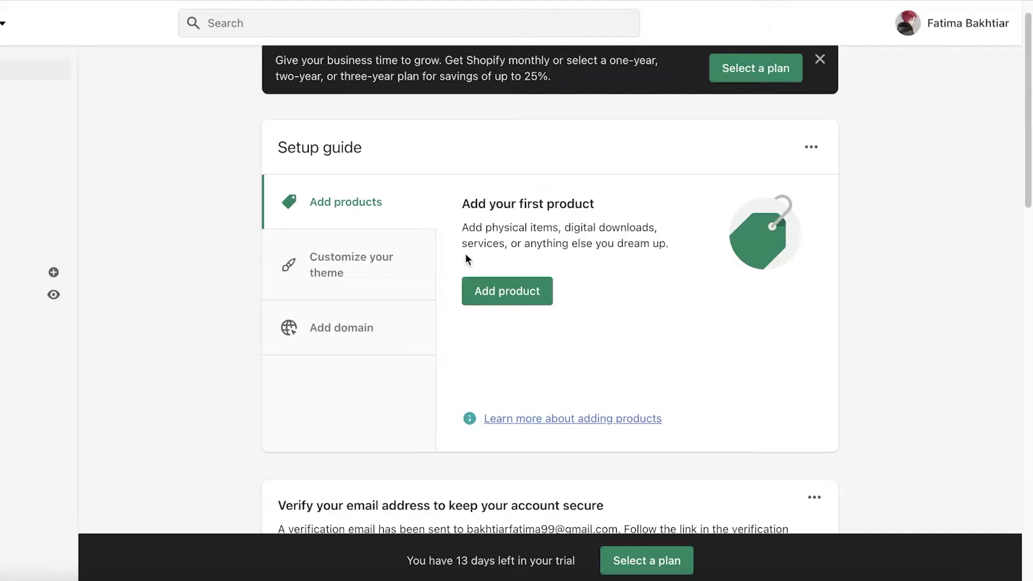
# Scroll the CSV import/export article down to 'Formatting the product CSV file'.
pyautogui.scroll(-10, 667, 206)
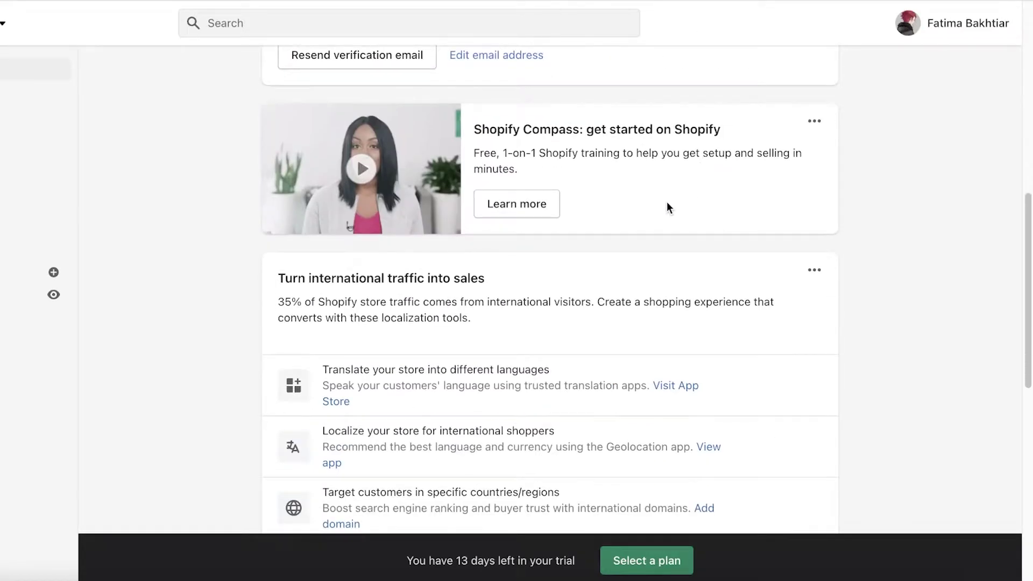
pyautogui.scroll(-10, 518, 256)
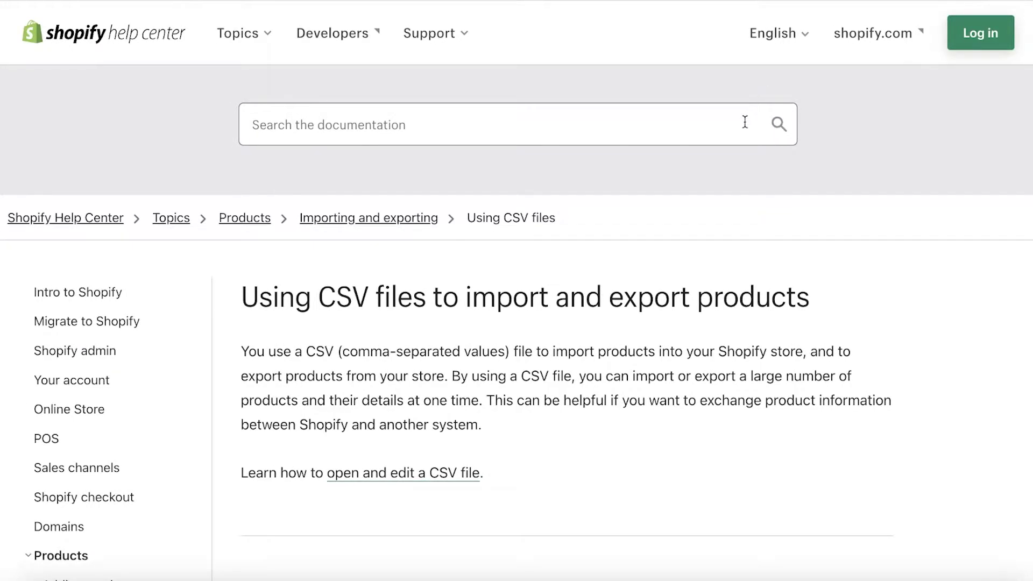
pyautogui.scroll(-4, 746, 221)
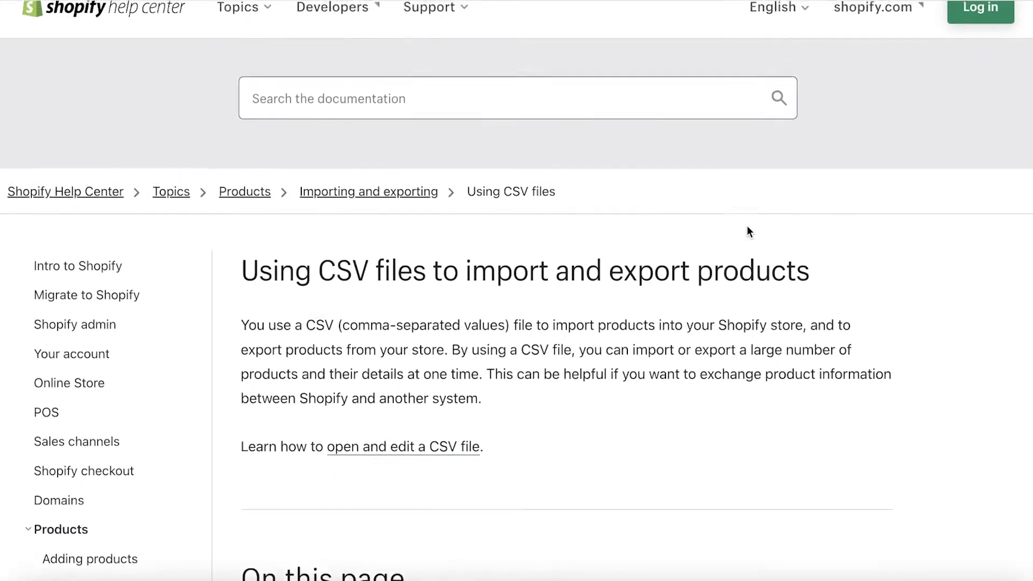
pyautogui.scroll(-8, 746, 239)
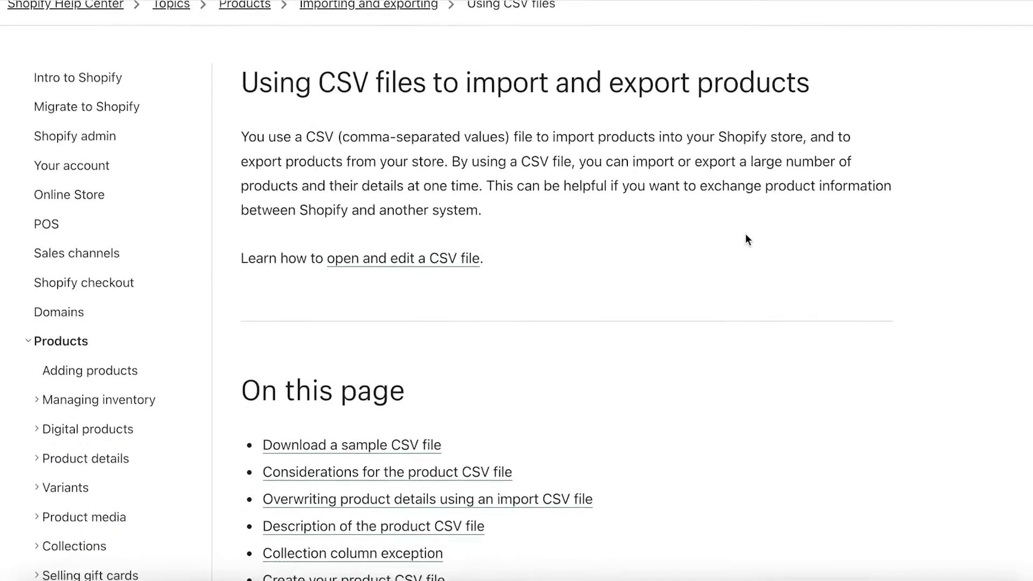
pyautogui.scroll(-3, 747, 241)
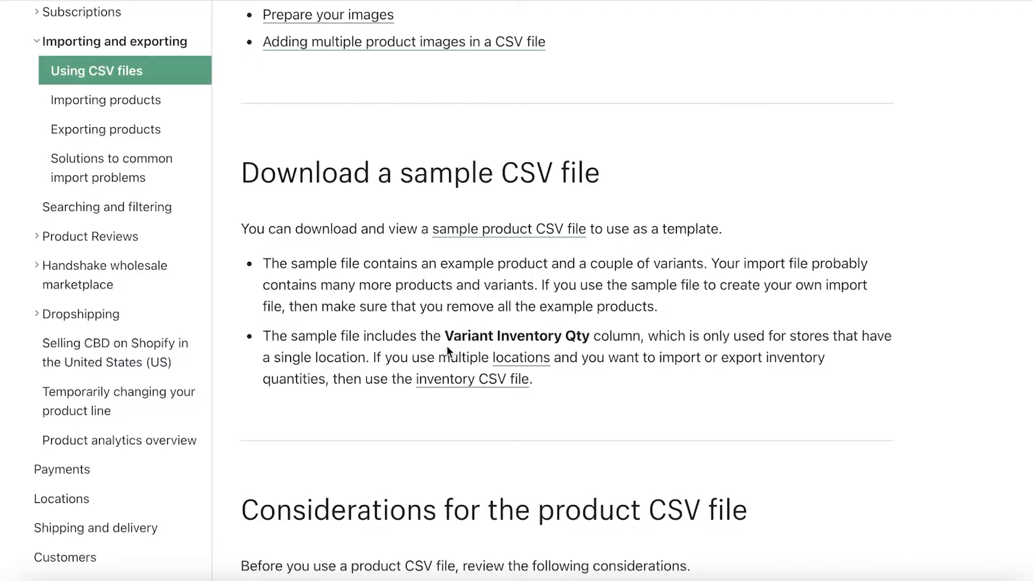
pyautogui.scroll(-3, 466, 310)
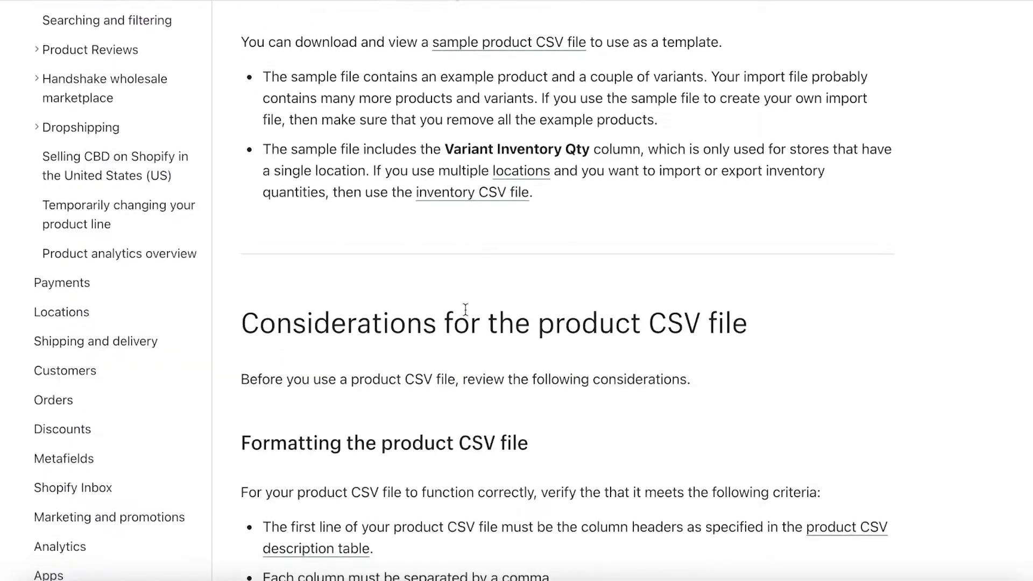
pyautogui.scroll(-1, 465, 310)
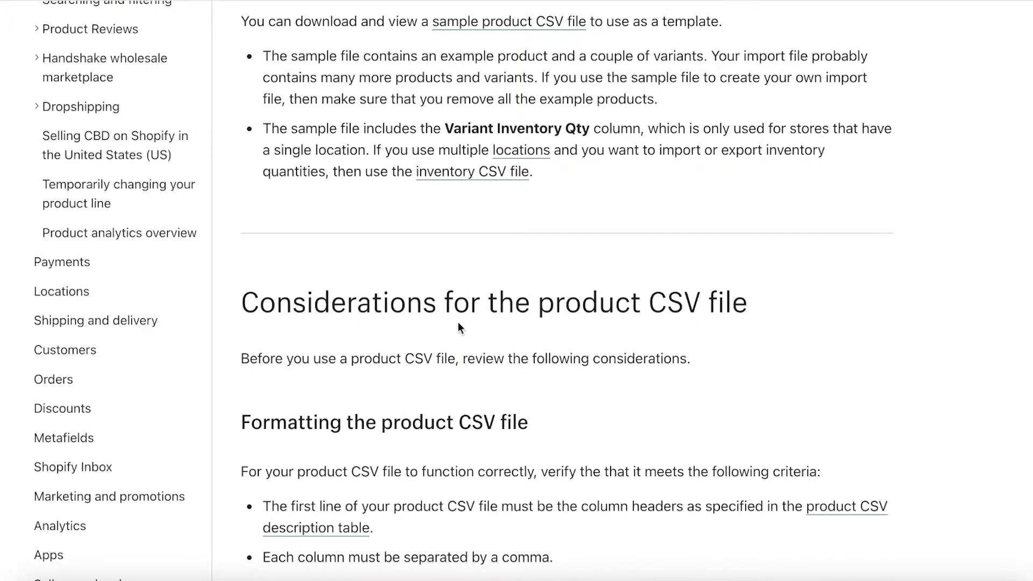
pyautogui.scroll(-3, 458, 324)
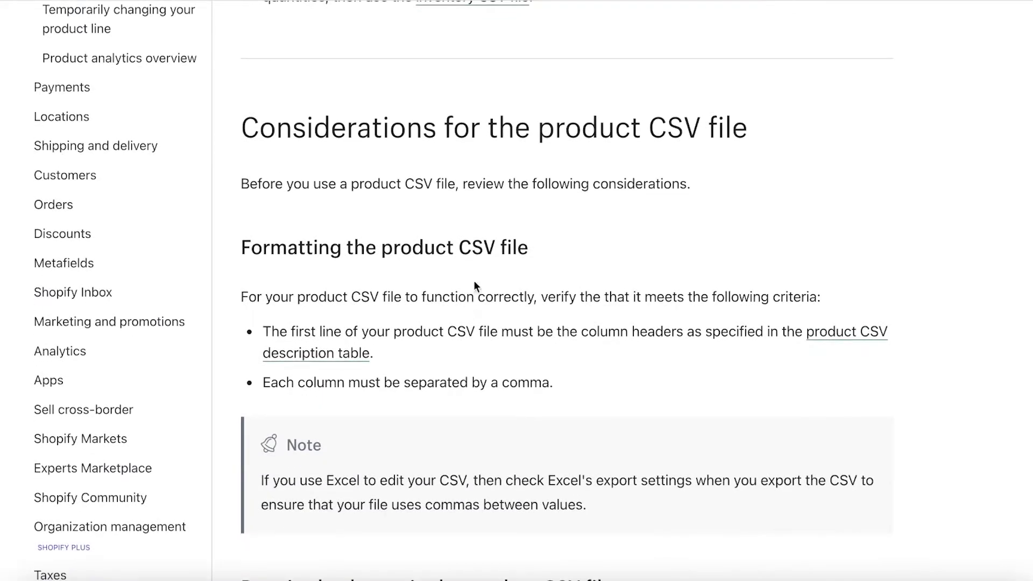
pyautogui.scroll(-2, 786, 125)
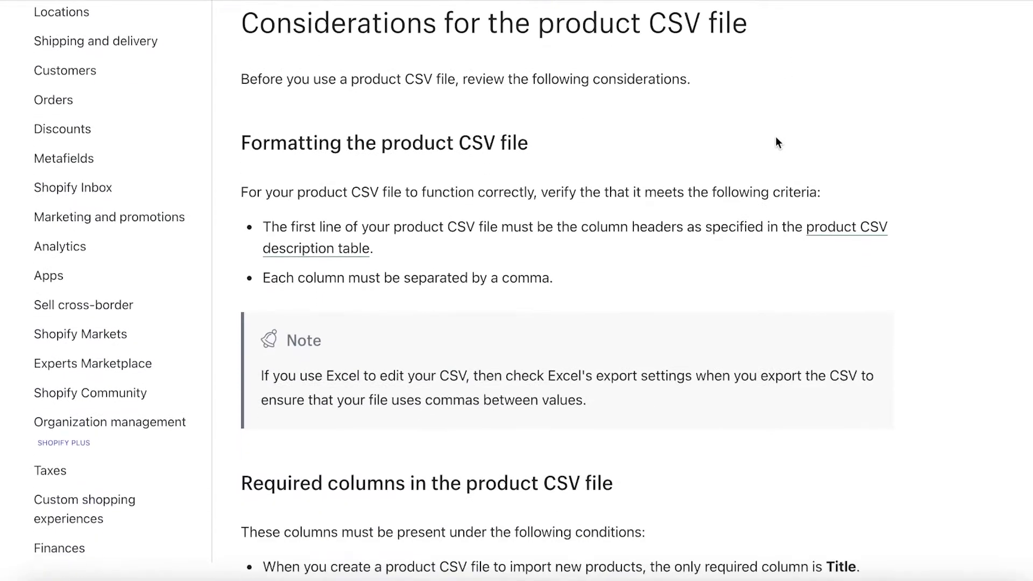
pyautogui.scroll(-1, 774, 141)
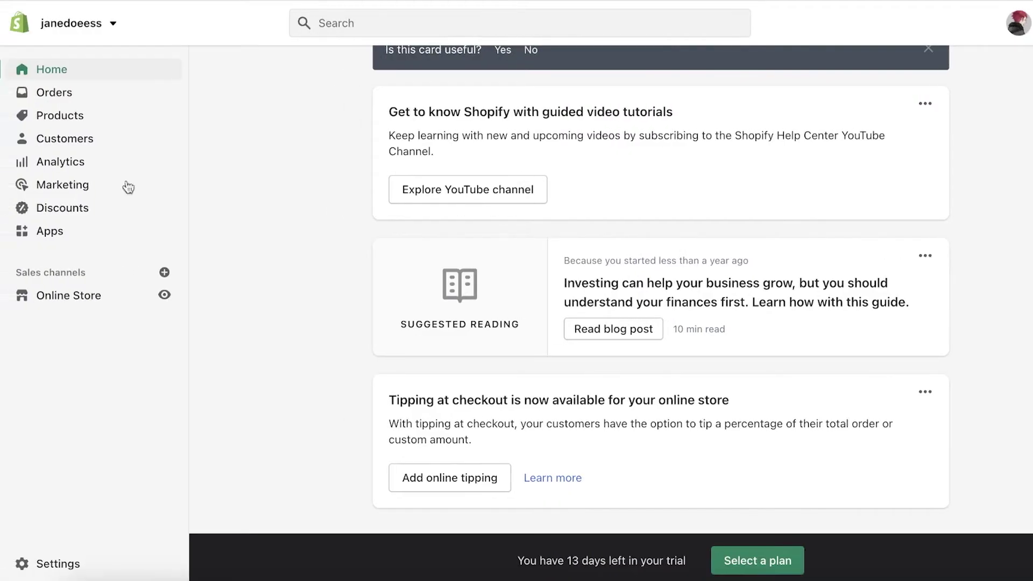
# Start a new product from the Products page and enter the title 't shirt'.
pyautogui.click(22, 116)
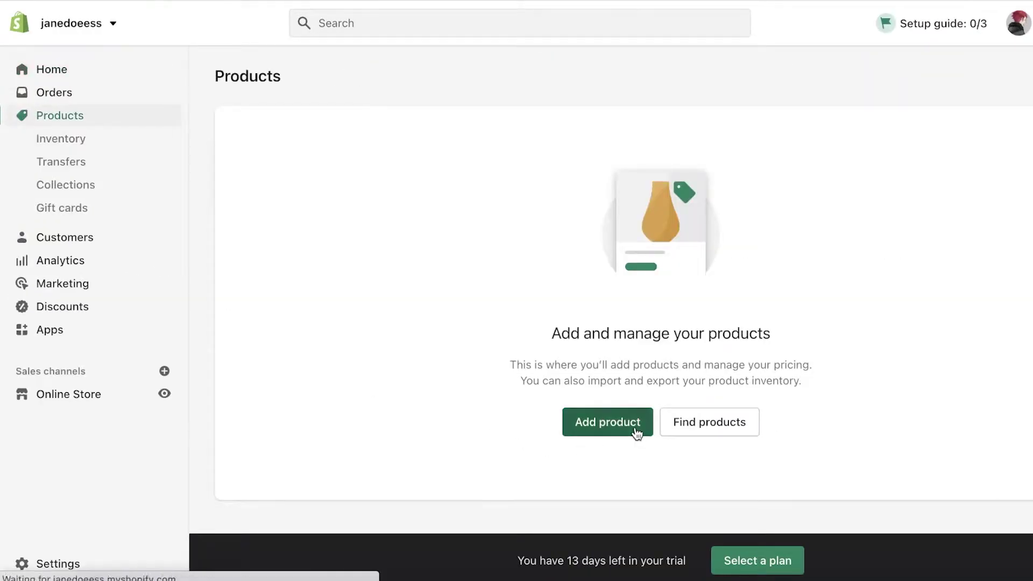
pyautogui.click(604, 421)
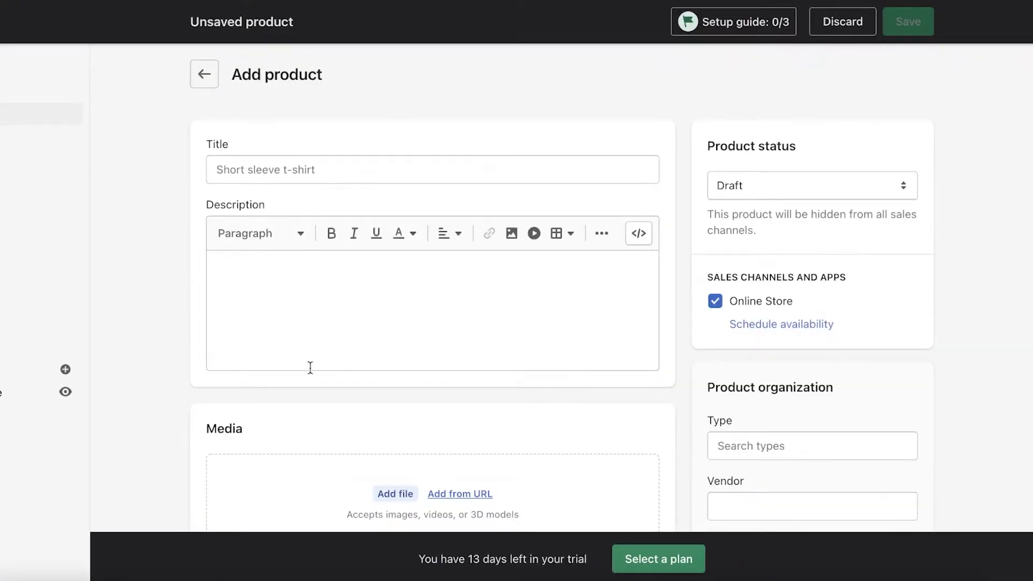
pyautogui.click(334, 172)
pyautogui.write('t shirt')
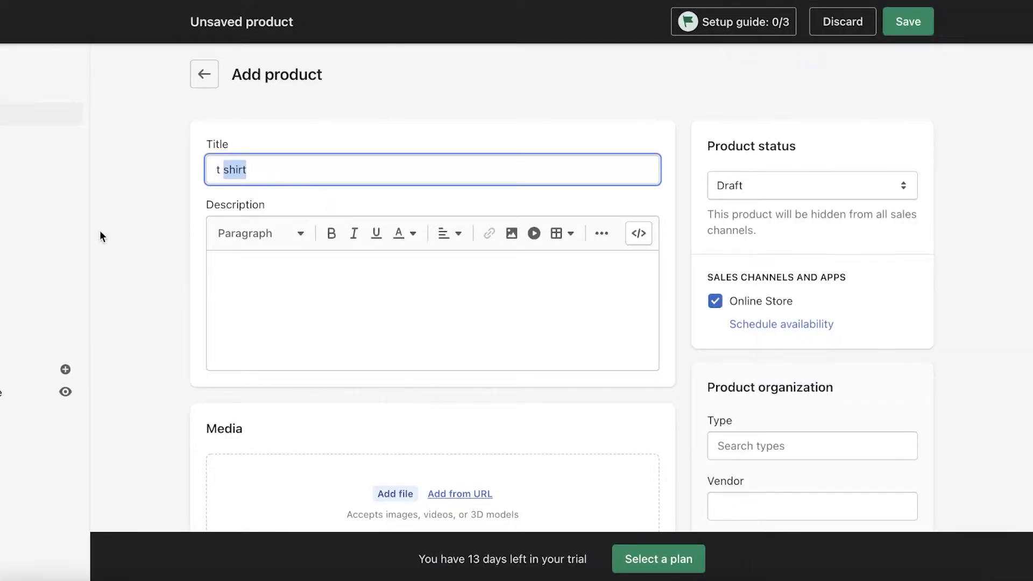
# Change the title to 't-shirt', then delete it so the Title field is empty.
pyautogui.click(269, 180)
pyautogui.moveTo(223, 170); pyautogui.dragTo(230, 170)
pyautogui.click(226, 170)
pyautogui.press('BackSpace')
pyautogui.write('-')
pyautogui.click(279, 253)
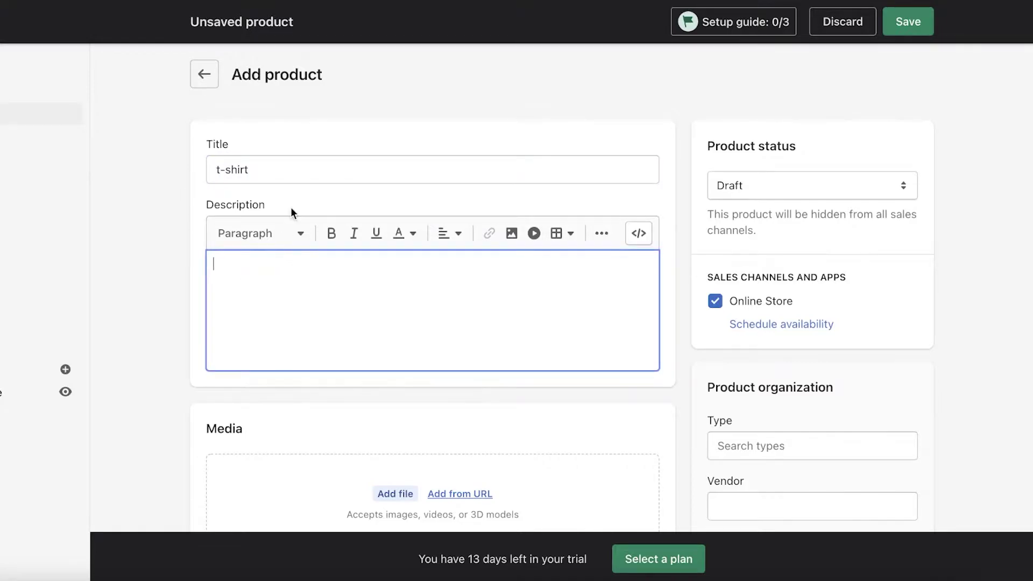
pyautogui.doubleClick(296, 173)
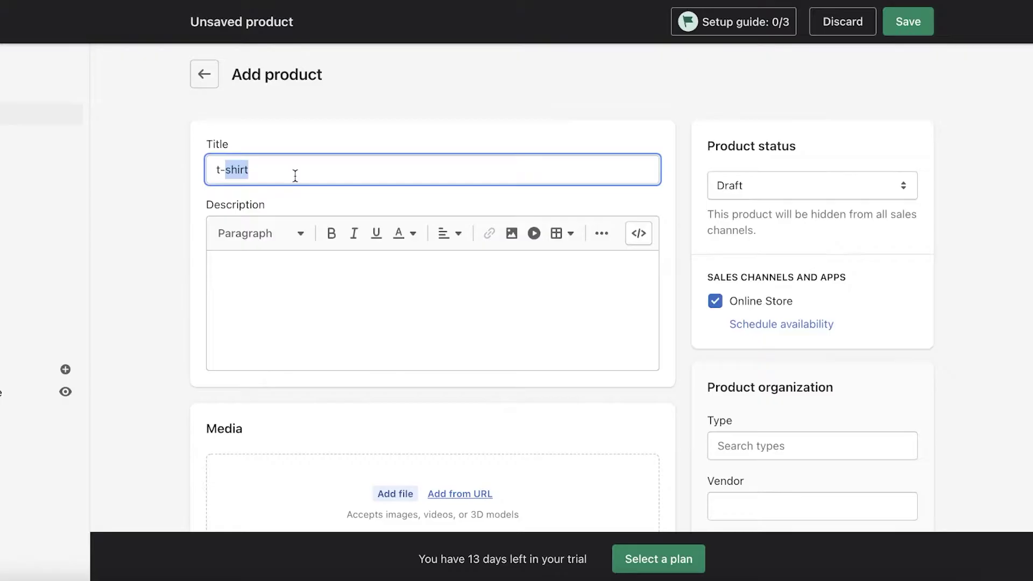
pyautogui.press('BackSpace')
pyautogui.press('BackSpace')
pyautogui.press('BackSpace')
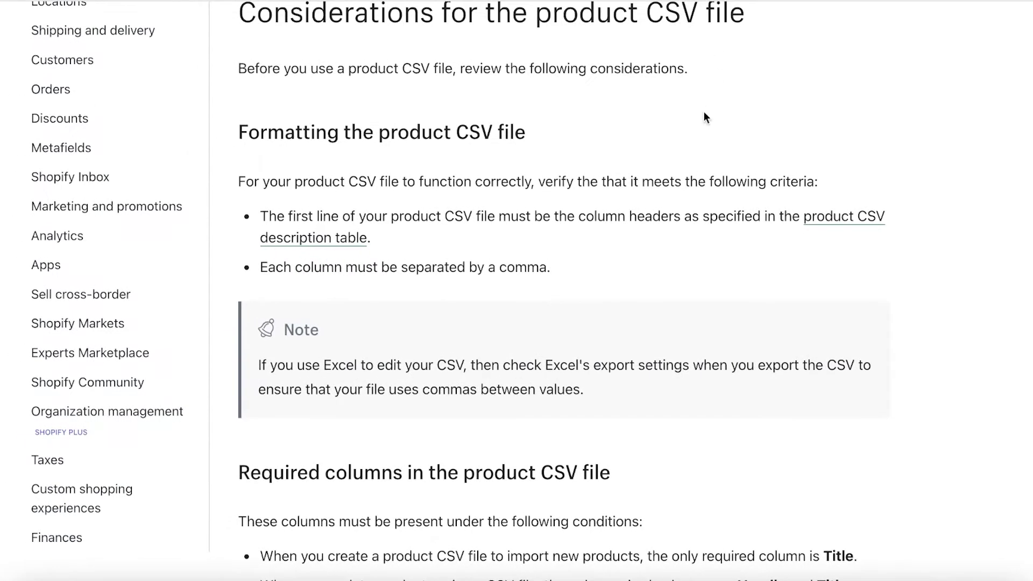
pyautogui.scroll(-6, 680, 183)
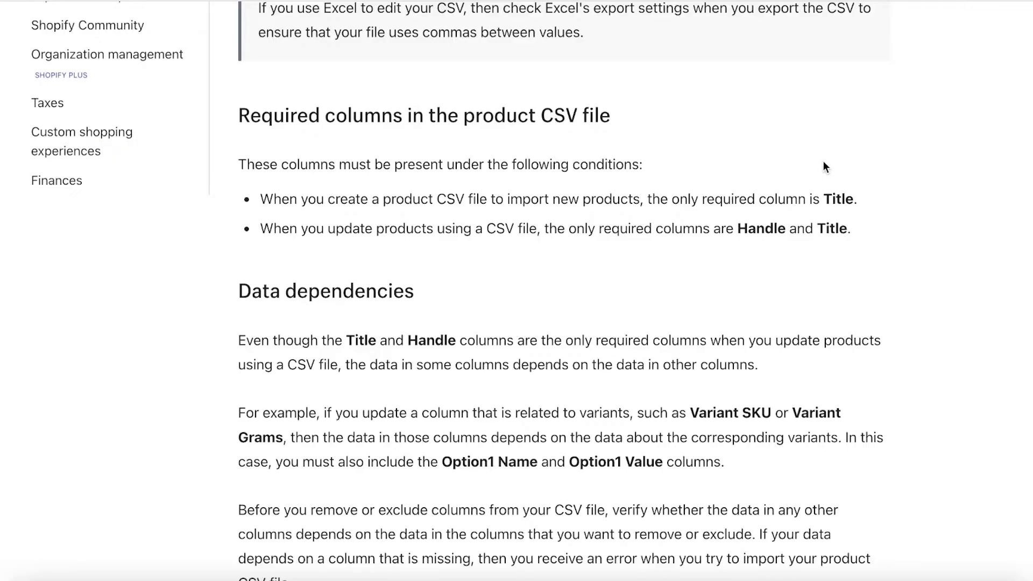
# Scroll the article to the required-columns and data-dependencies sections.
pyautogui.scroll(-5, 852, 206)
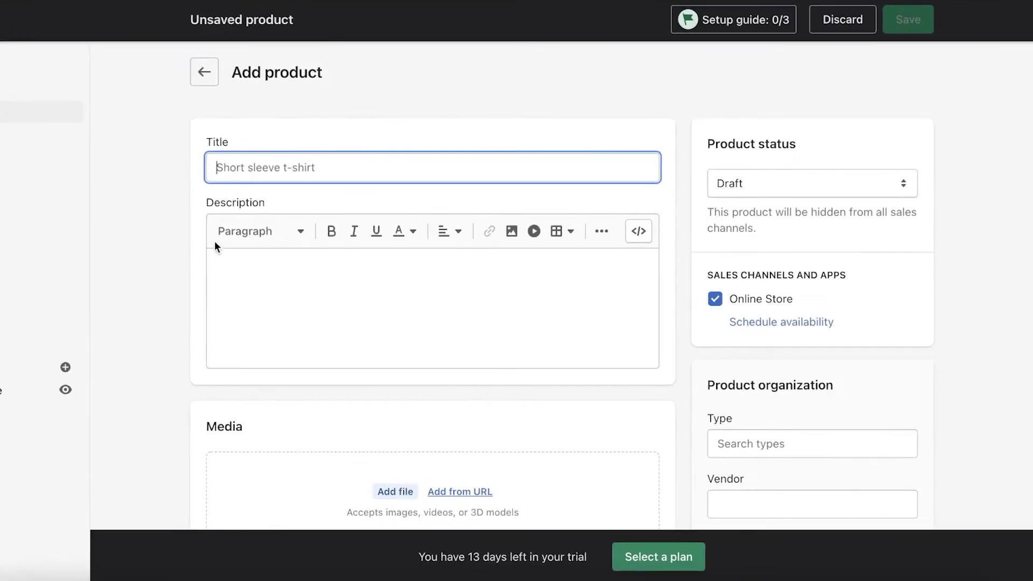
pyautogui.scroll(-15, 410, 210)
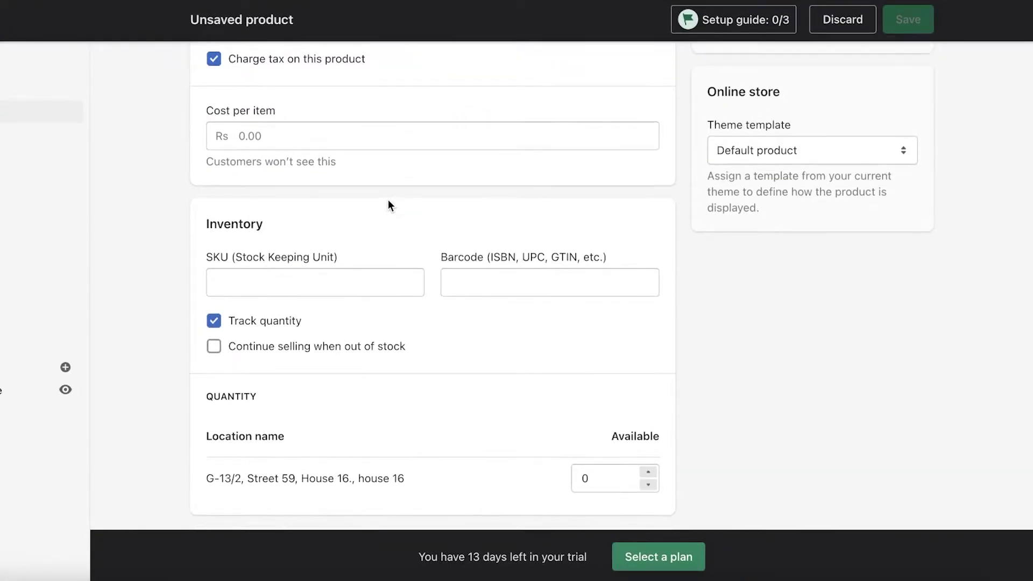
pyautogui.scroll(1, 388, 204)
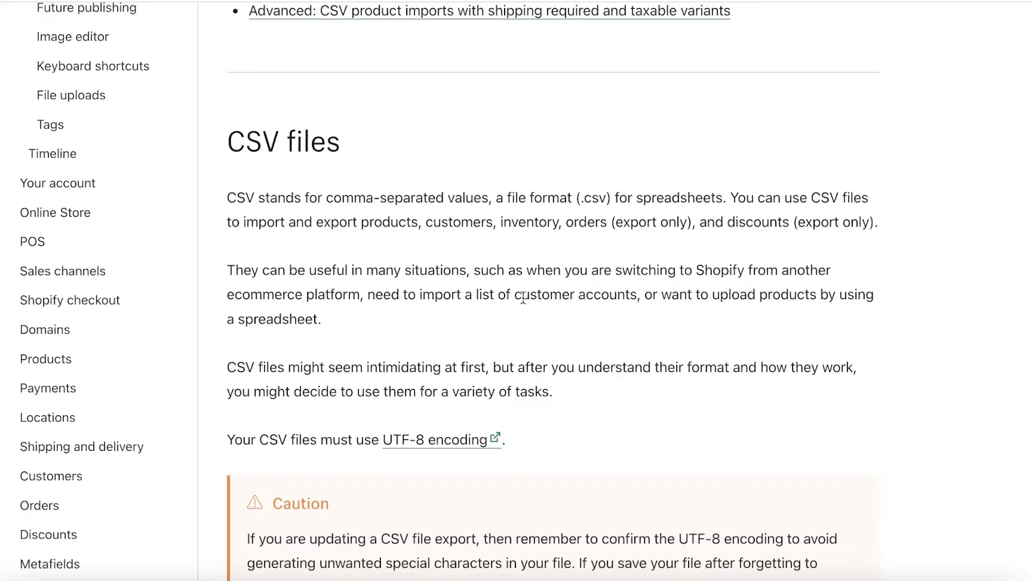
pyautogui.scroll(-1, 603, 352)
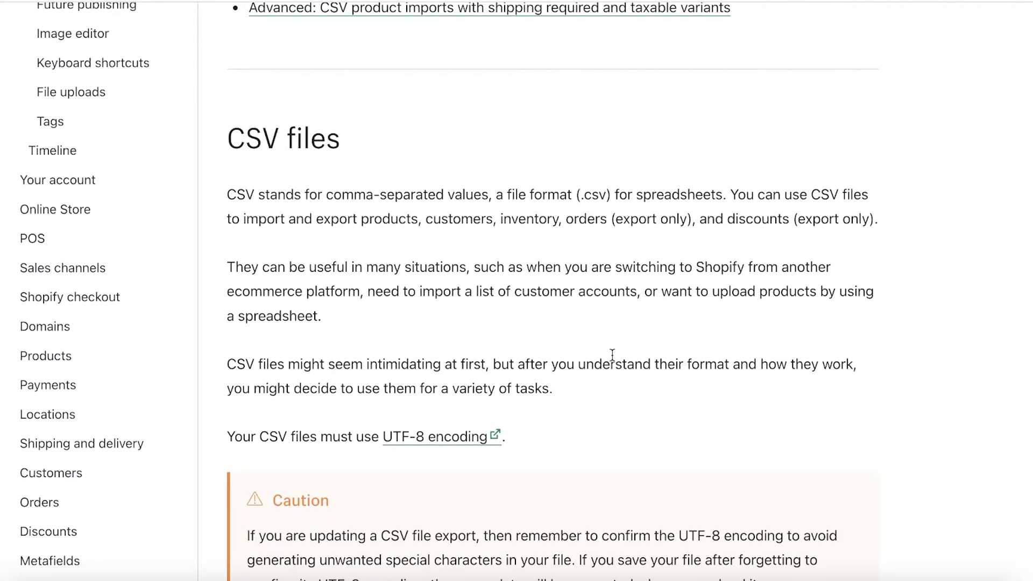
pyautogui.scroll(-3, 613, 353)
pyautogui.scroll(1, 592, 215)
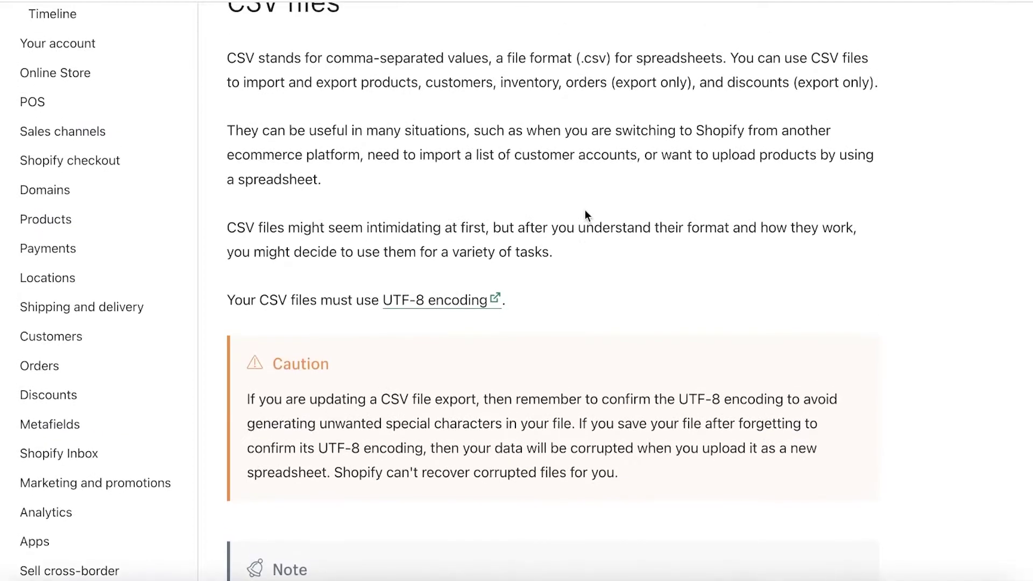
pyautogui.scroll(-1, 586, 214)
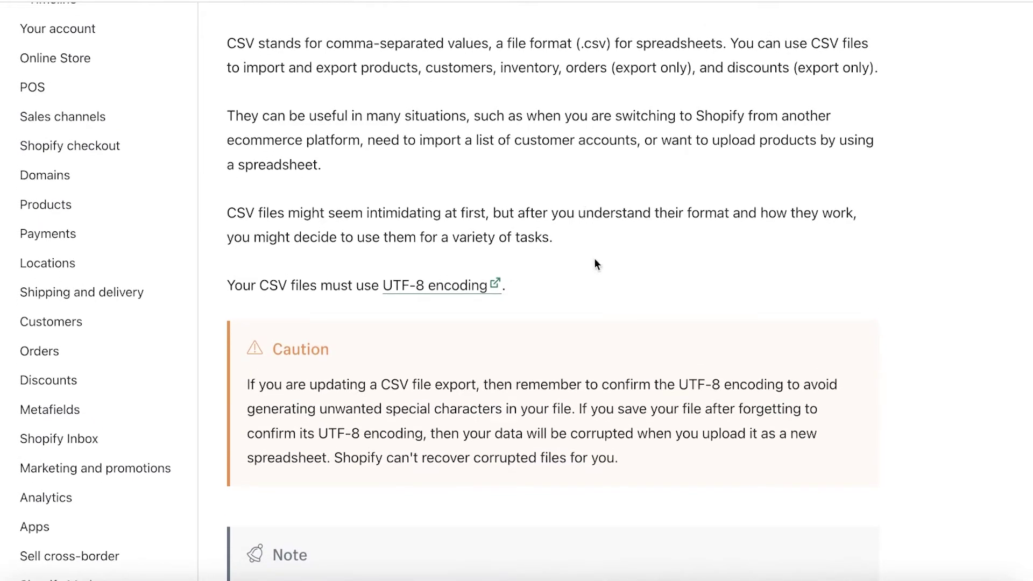
pyautogui.scroll(1, 844, 167)
pyautogui.scroll(1, 594, 182)
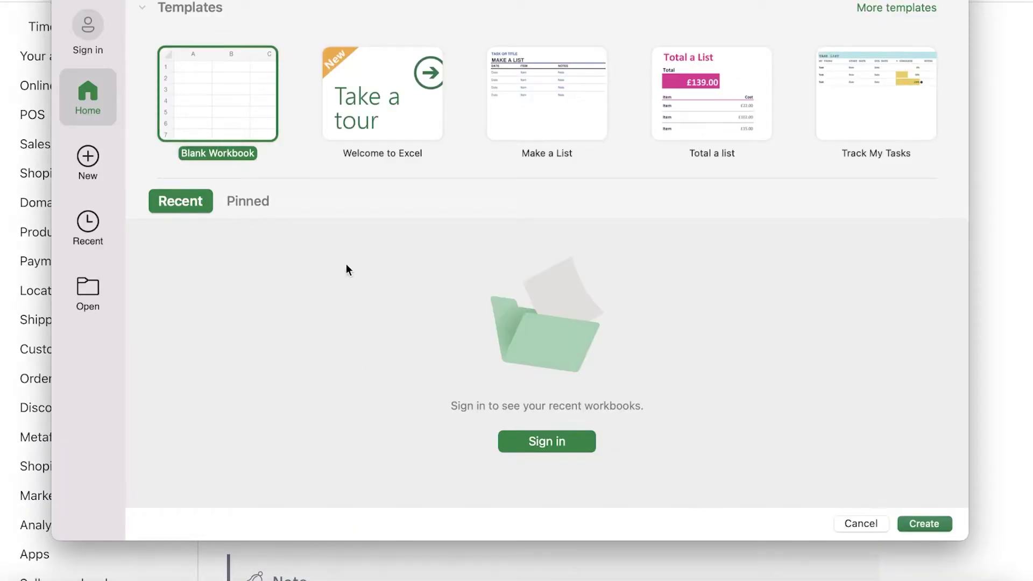
pyautogui.doubleClick(225, 94)
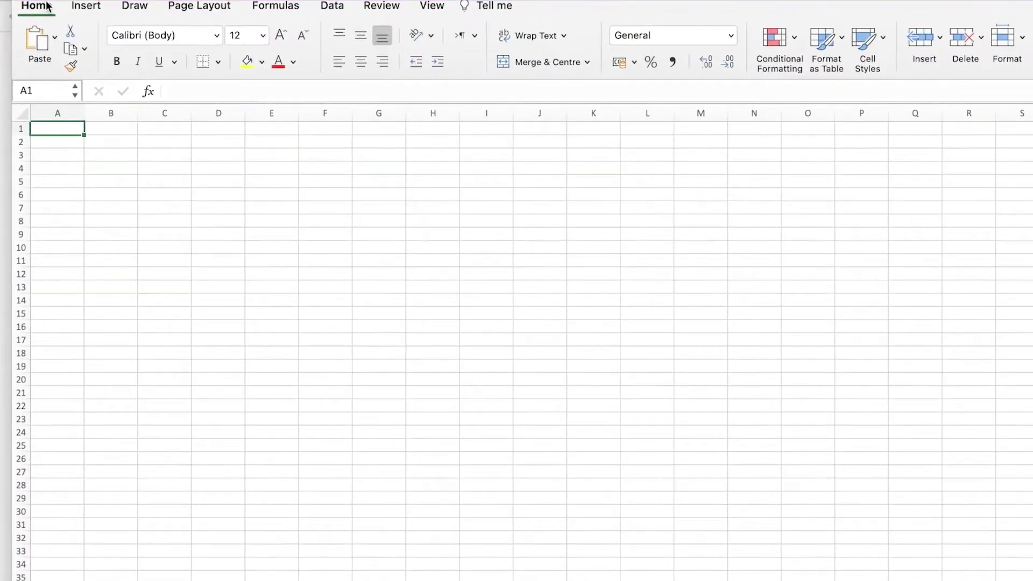
pyautogui.click(40, 17)
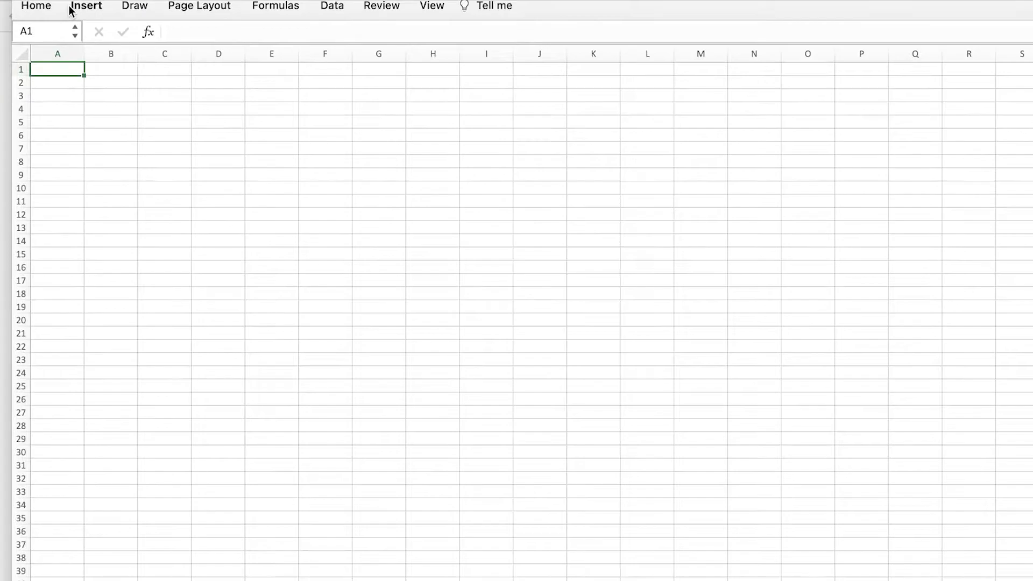
pyautogui.click(37, 6)
pyautogui.click(433, 7)
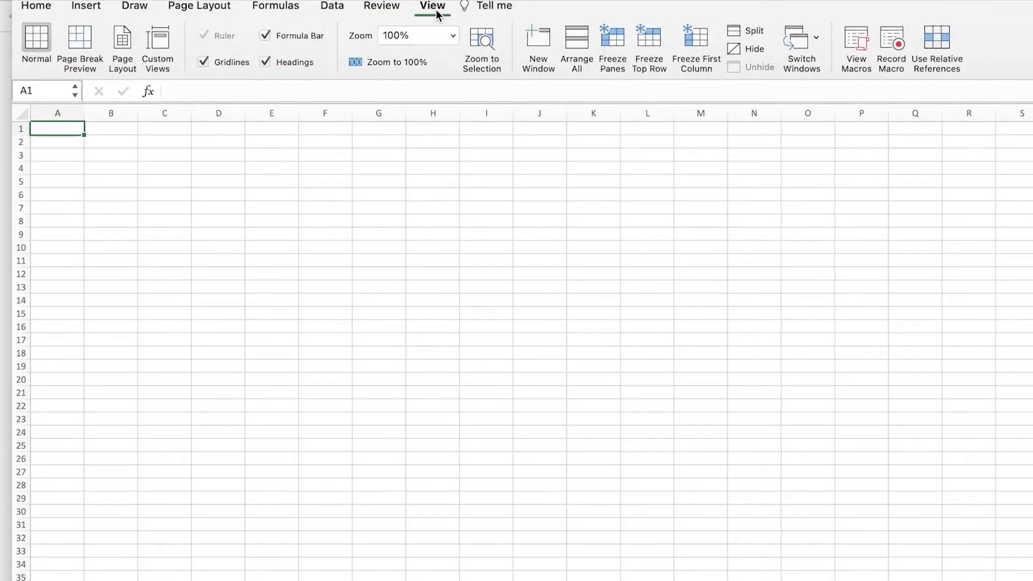
pyautogui.click(341, 8)
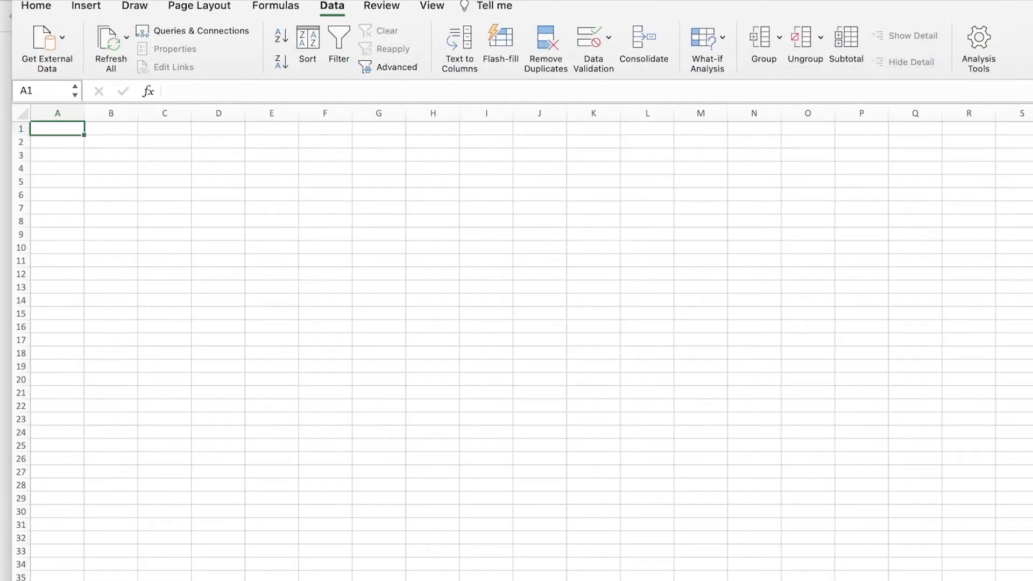
pyautogui.press('super+s')
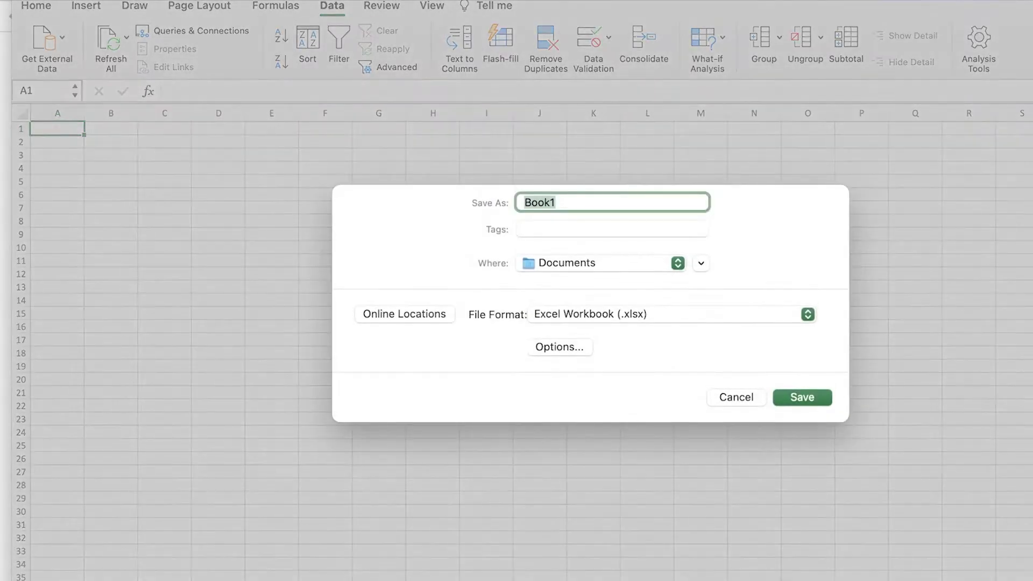
pyautogui.click(576, 264)
pyautogui.click(569, 254)
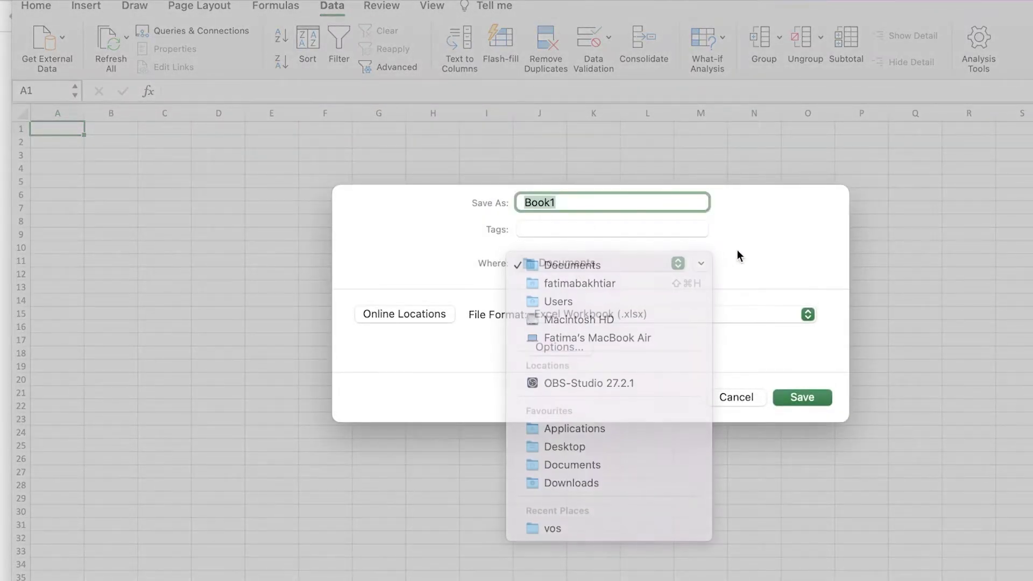
pyautogui.click(605, 316)
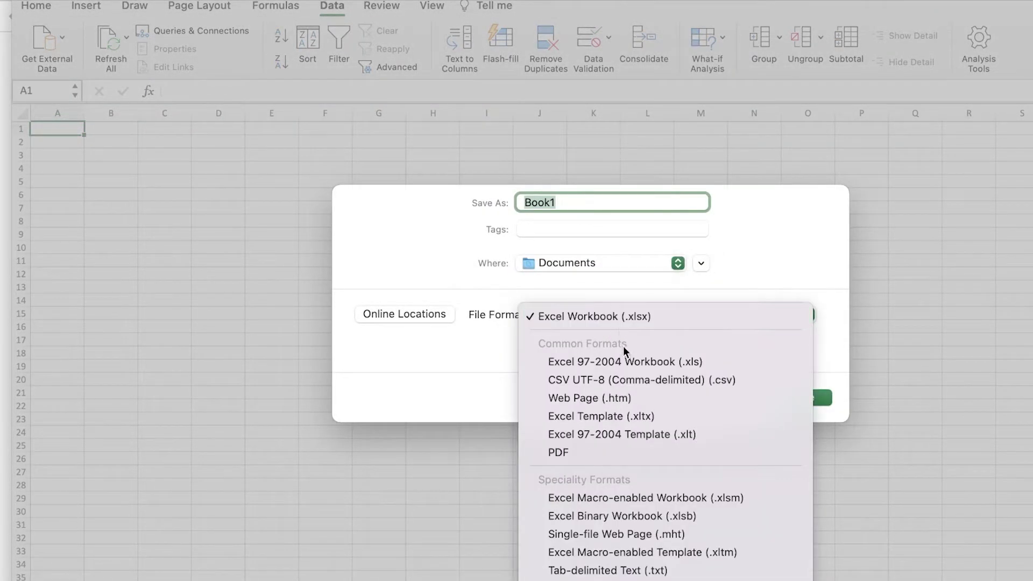
pyautogui.scroll(-5, 625, 393)
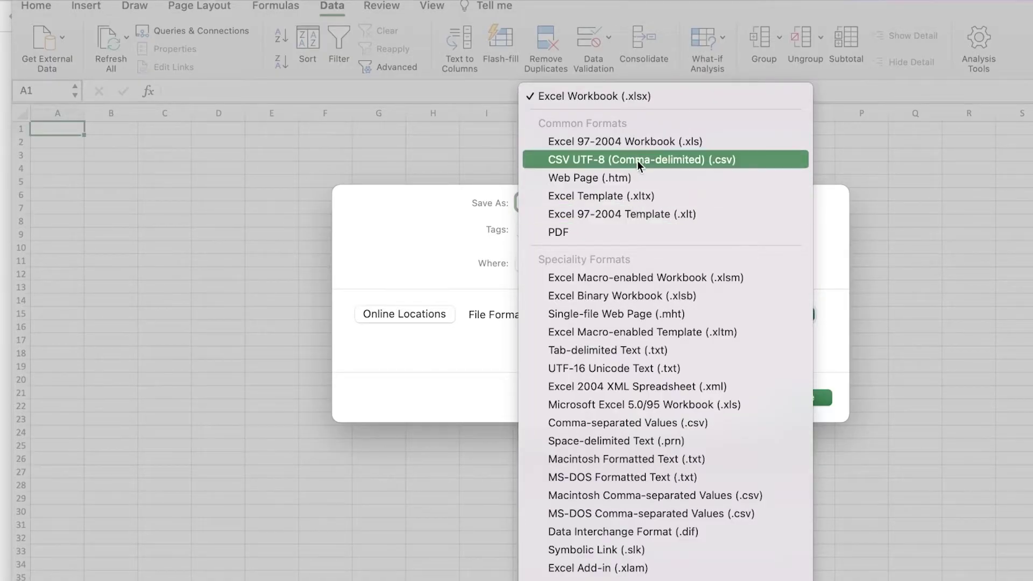
pyautogui.click(986, 232)
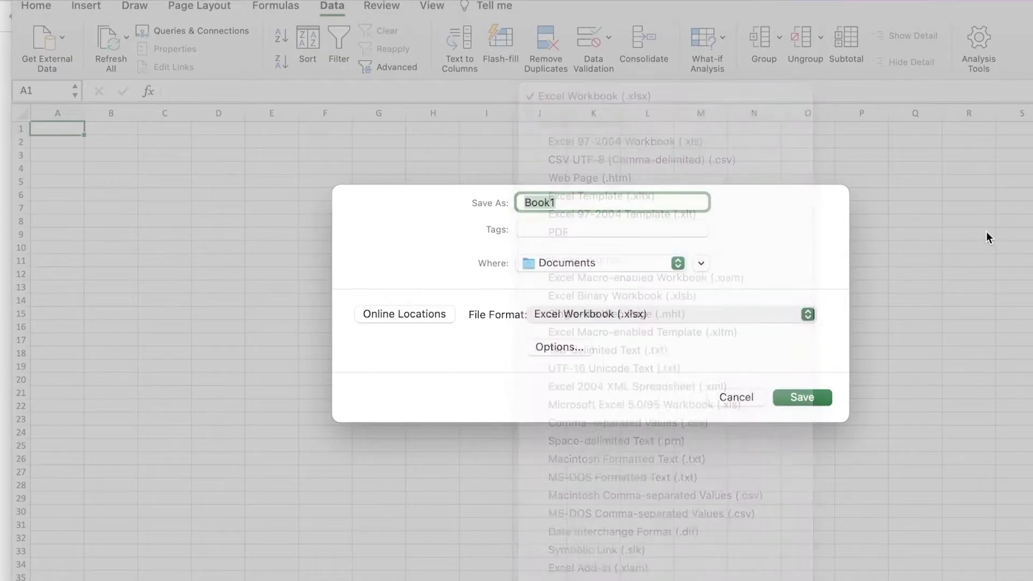
pyautogui.click(732, 398)
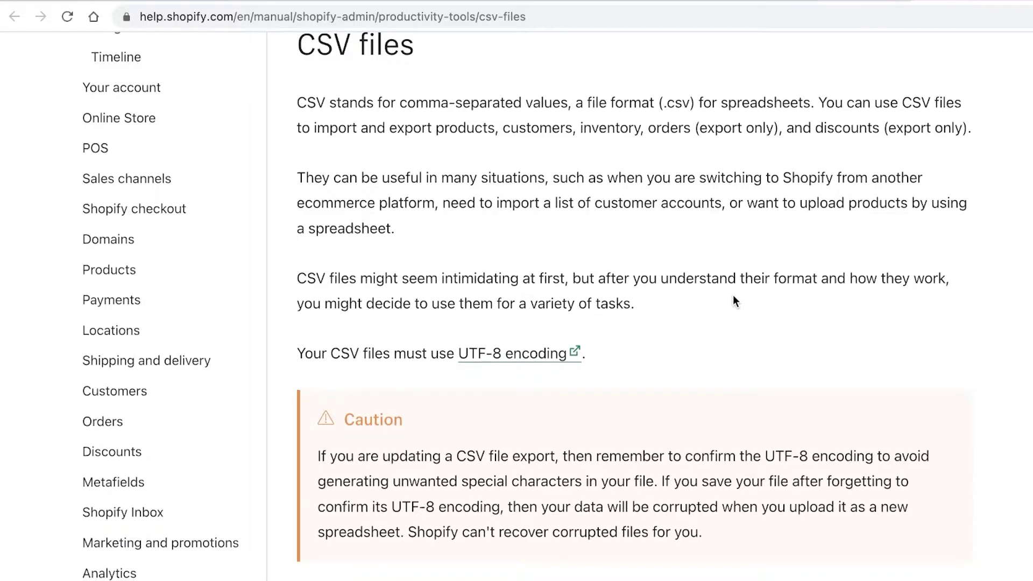
# Skim the CSV encoding and file-size notes, then bring the Numbers product spreadsheet forward.
pyautogui.scroll(-2, 732, 295)
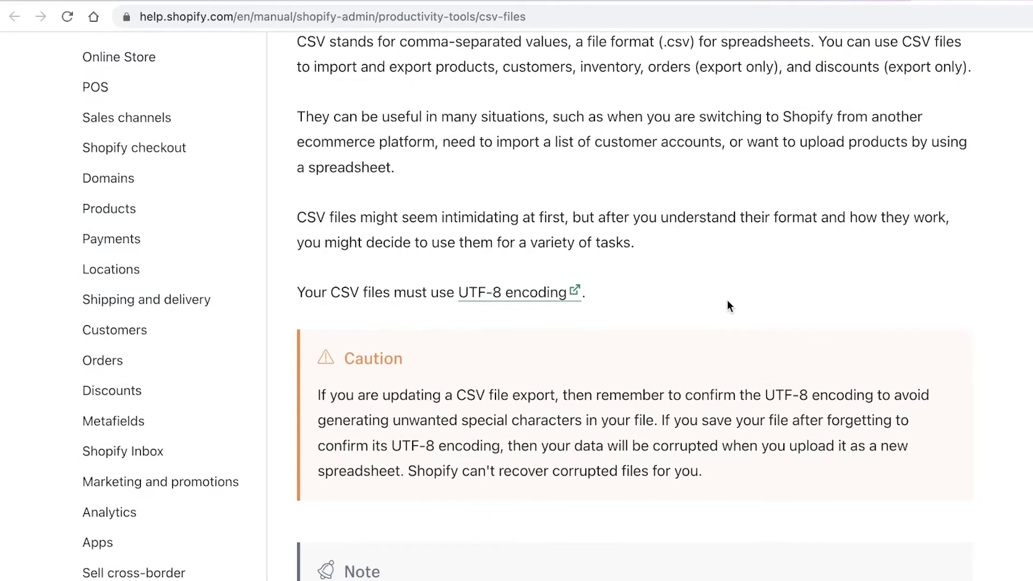
pyautogui.scroll(-8, 729, 305)
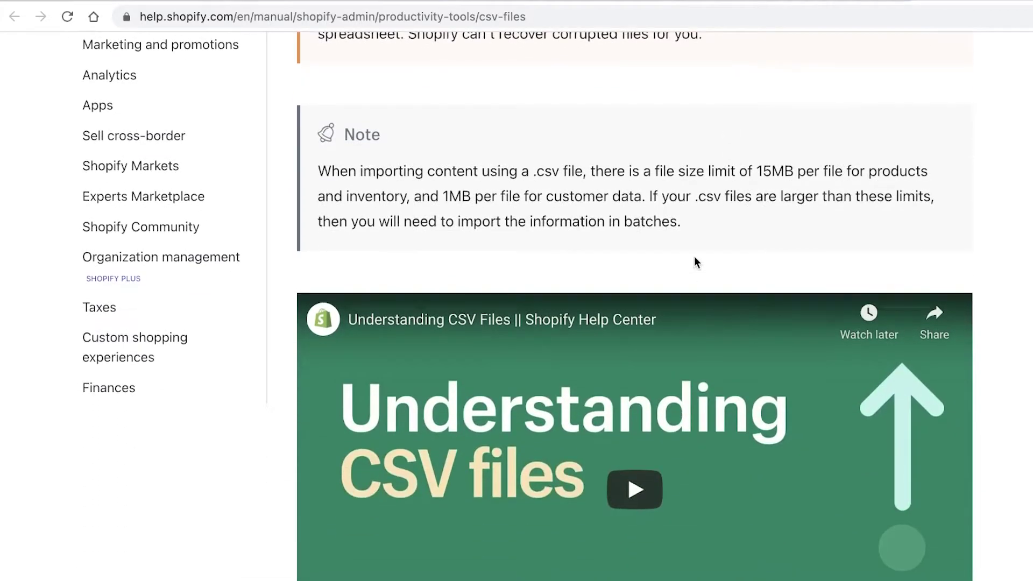
pyautogui.scroll(15, 617, 365)
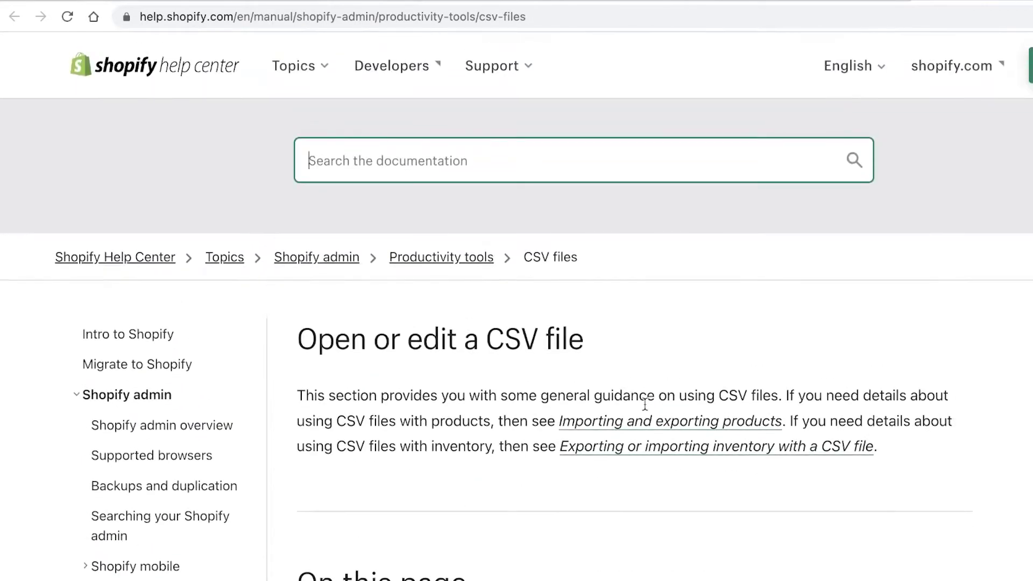
pyautogui.click(720, 579)
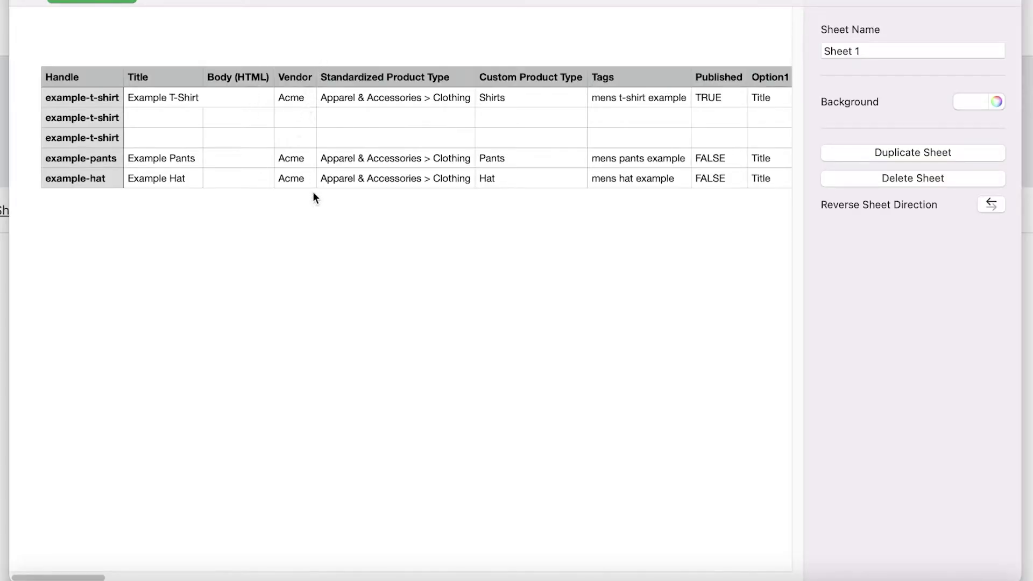
pyautogui.click(471, 130)
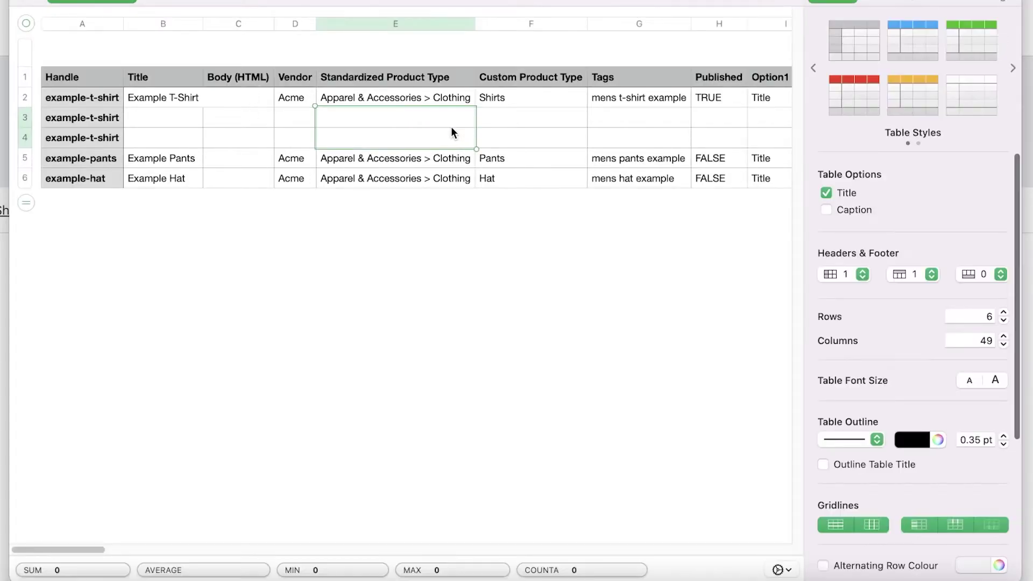
pyautogui.click(467, 237)
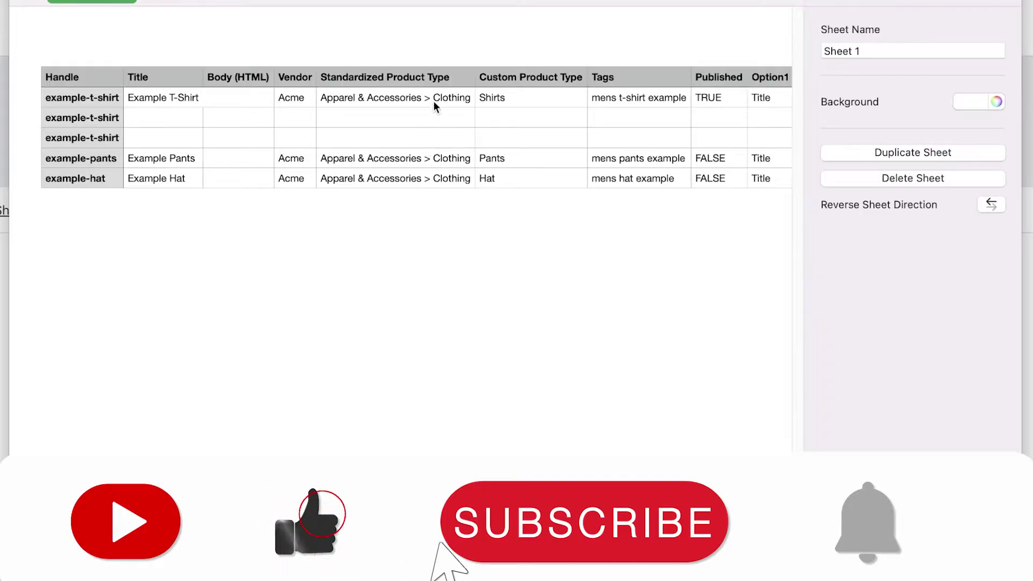
pyautogui.click(573, 37)
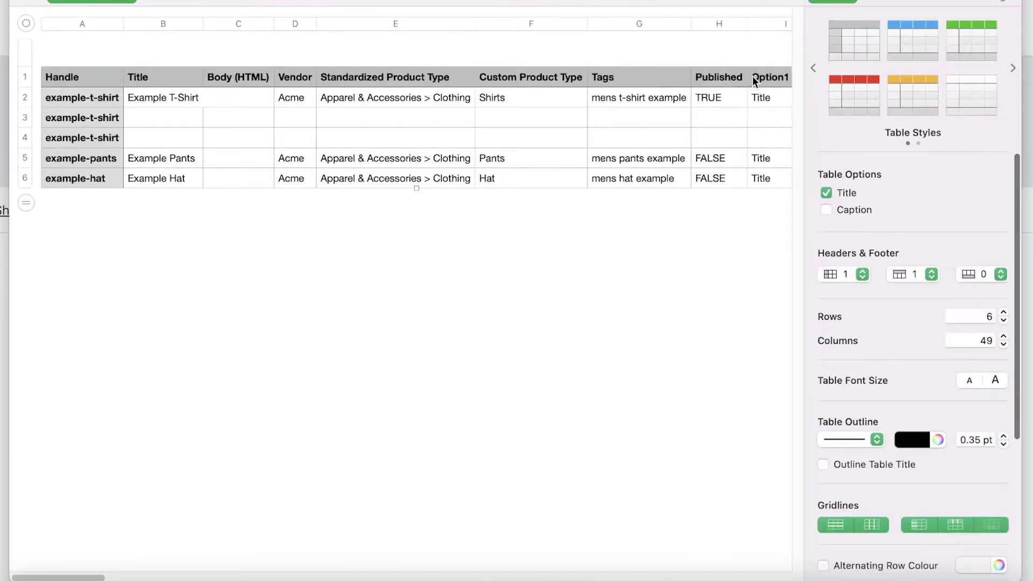
pyautogui.click(760, 263)
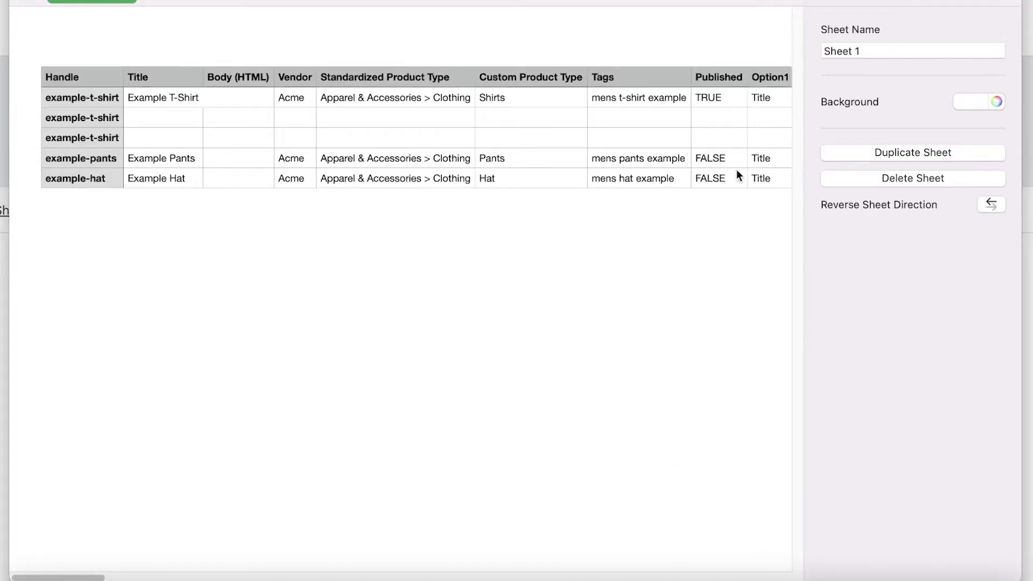
# In Chrome, start a CSV import from the Products page and browse recent files.
pyautogui.click(799, 579)
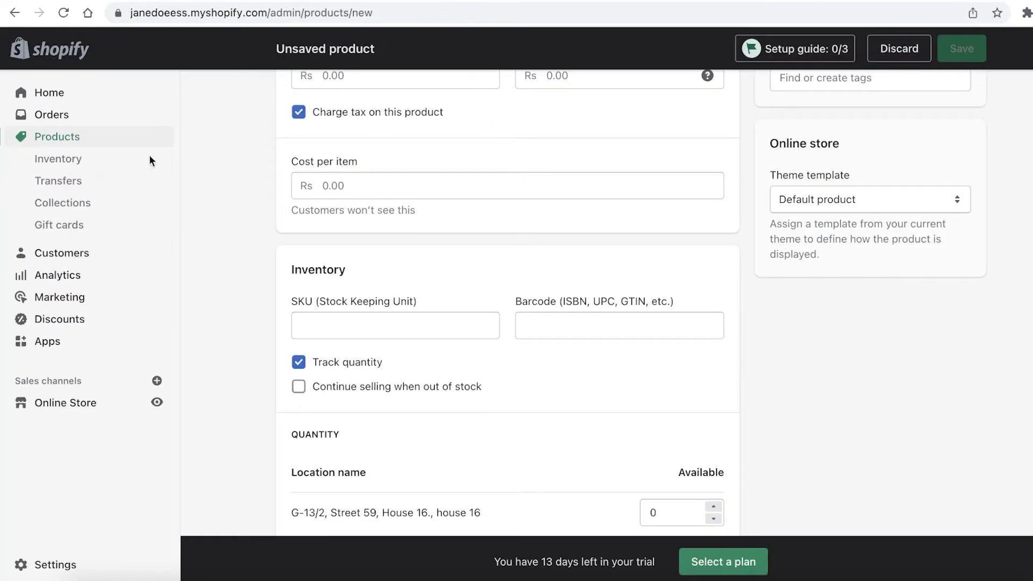
pyautogui.click(15, 142)
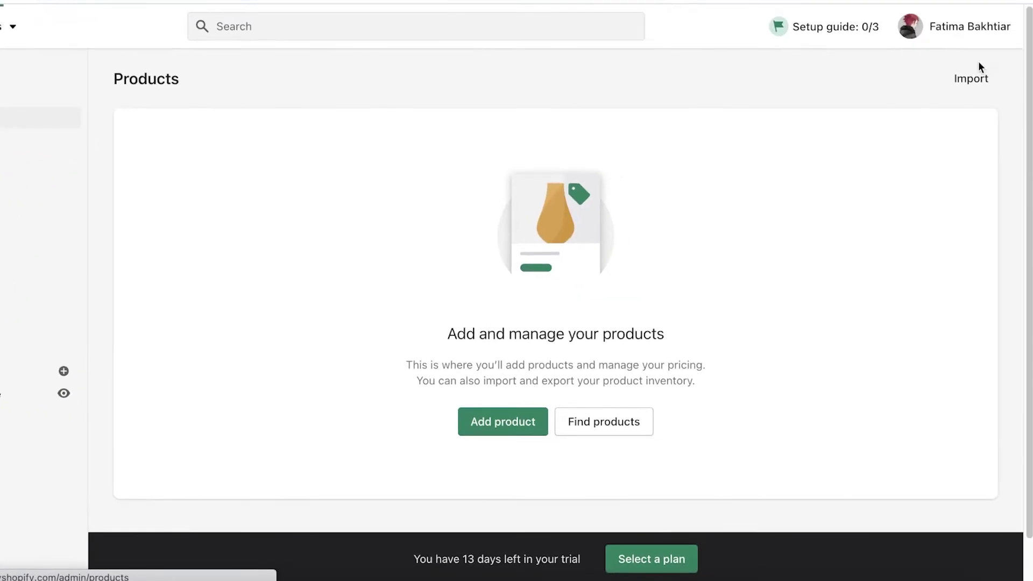
pyautogui.click(960, 79)
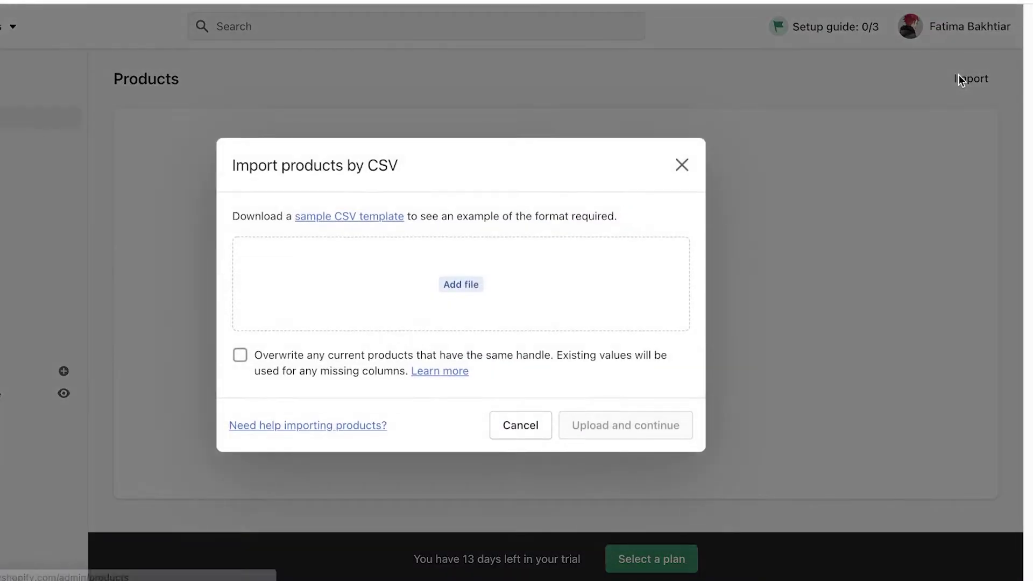
pyautogui.click(400, 309)
pyautogui.click(202, 124)
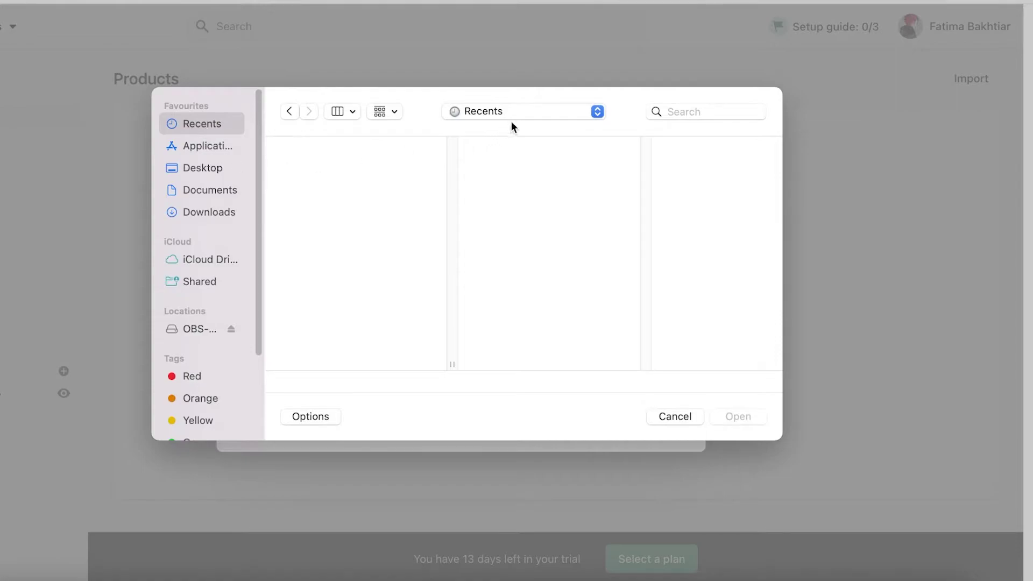
# Check the Numbers spreadsheet, search Downloads for 'pro', then cancel the picker and close the import.
pyautogui.click(658, 579)
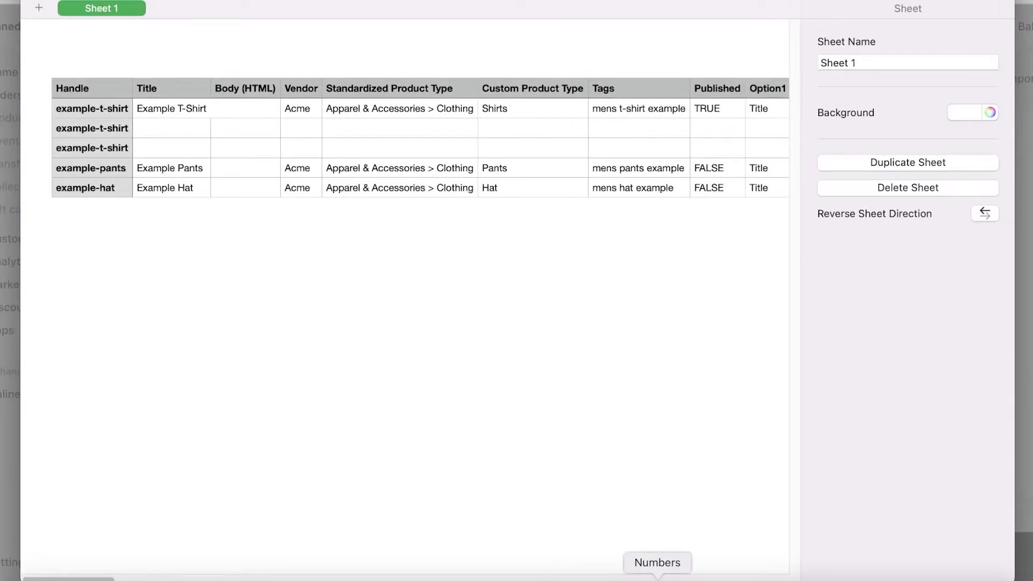
pyautogui.press('super+Tab')
pyautogui.click(760, 107)
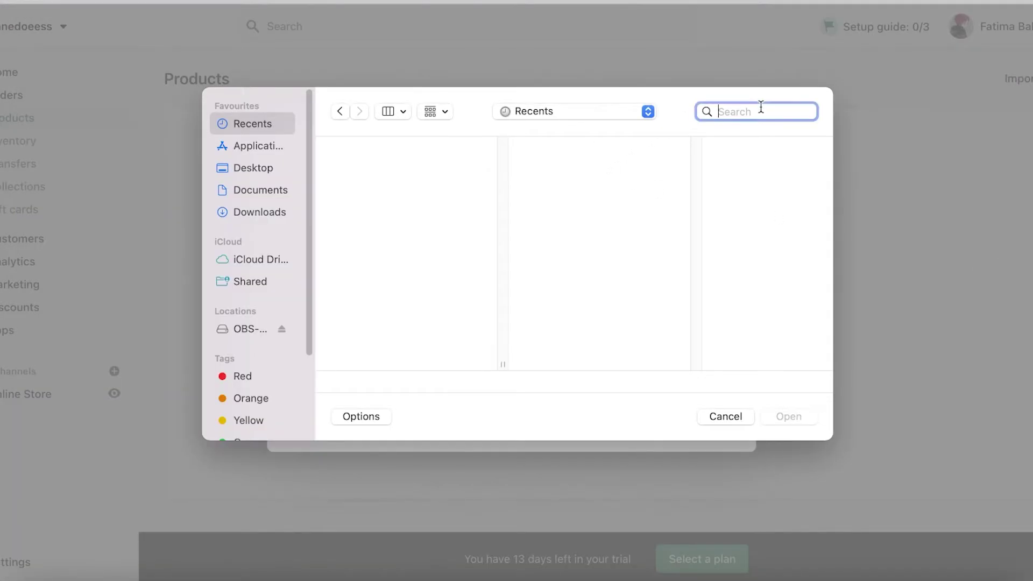
pyautogui.write('pro')
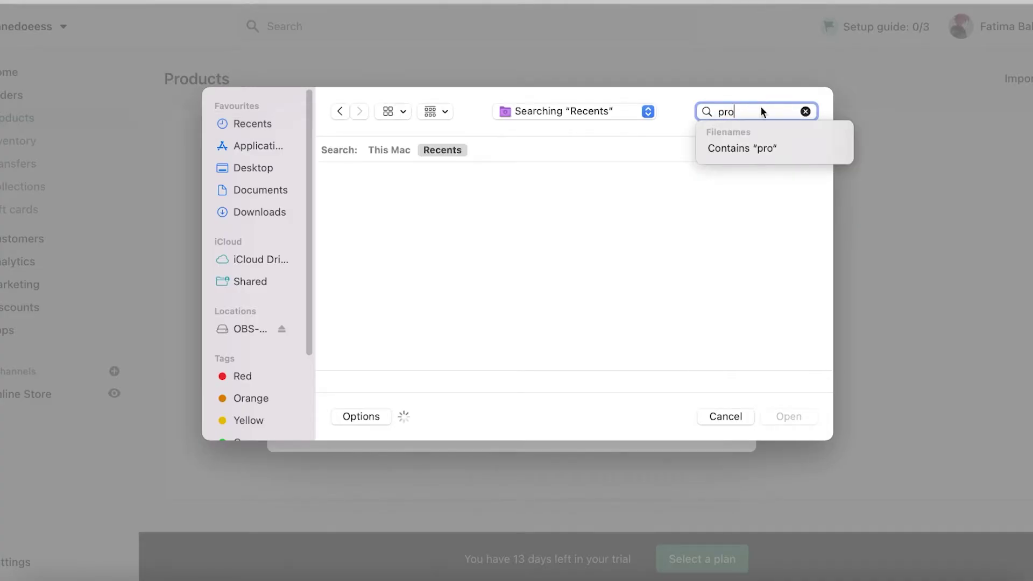
pyautogui.click(260, 212)
pyautogui.click(748, 414)
pyautogui.click(730, 165)
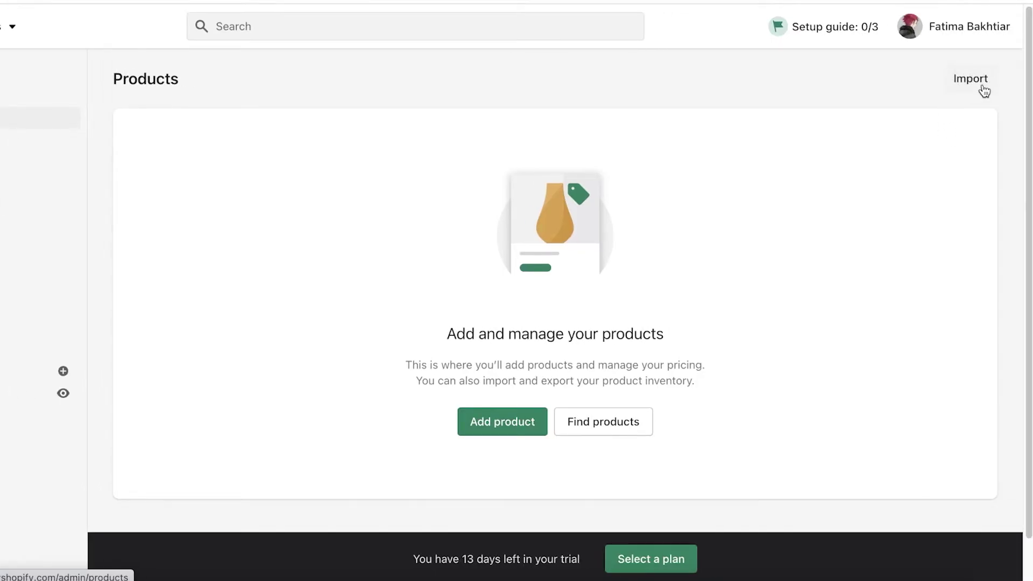
# Reopen the import dialog and leave overwriting of existing products switched off.
pyautogui.click(981, 87)
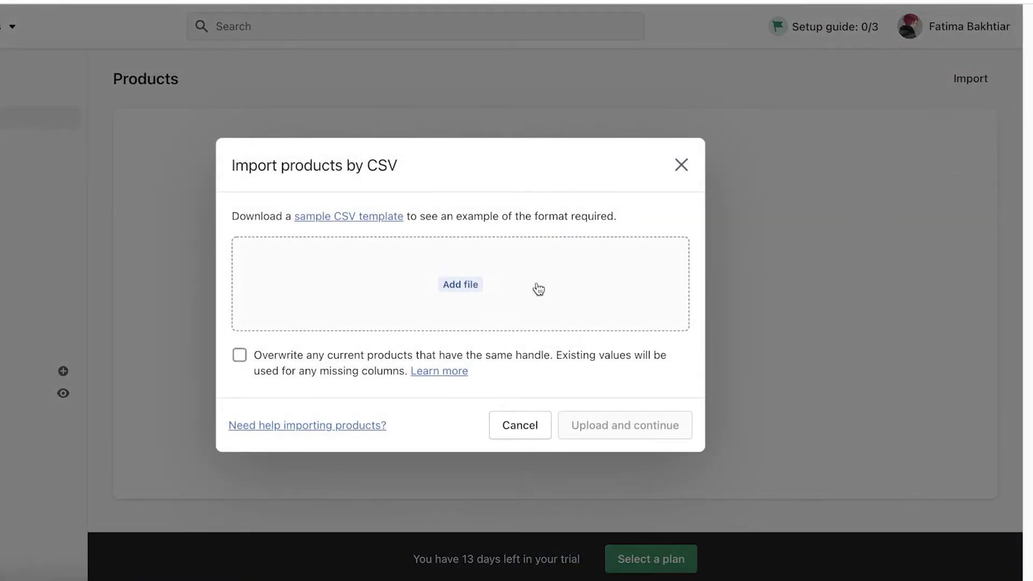
pyautogui.click(449, 293)
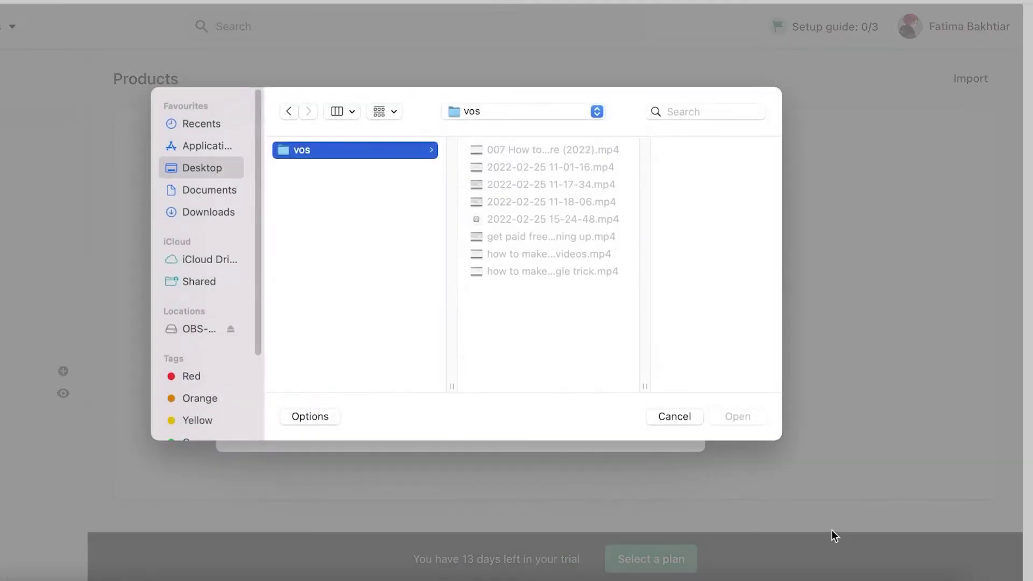
pyautogui.click(673, 415)
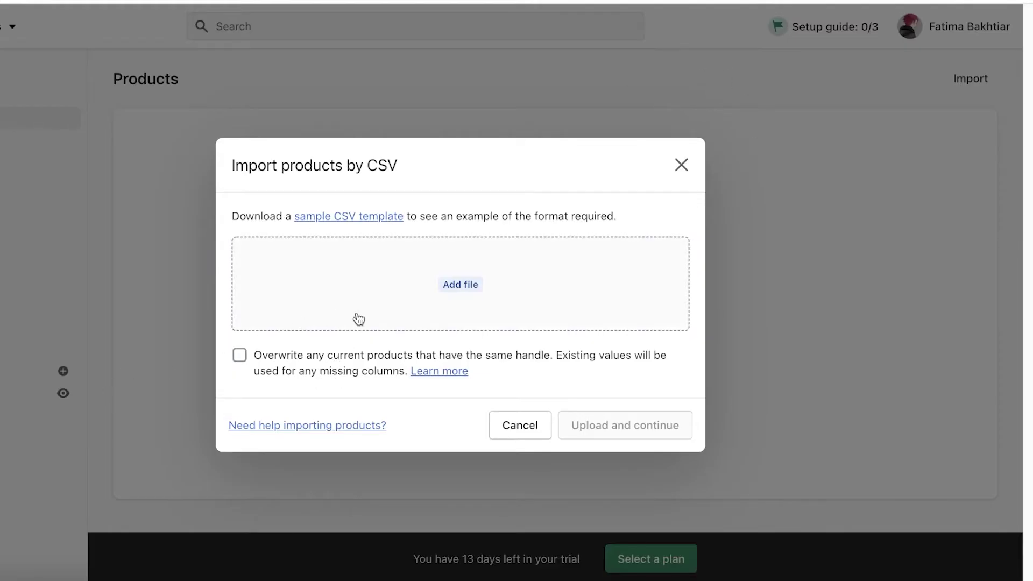
pyautogui.click(239, 355)
pyautogui.click(252, 371)
# Attach product_template.csv from the Downloads folder to the import.
pyautogui.click(534, 276)
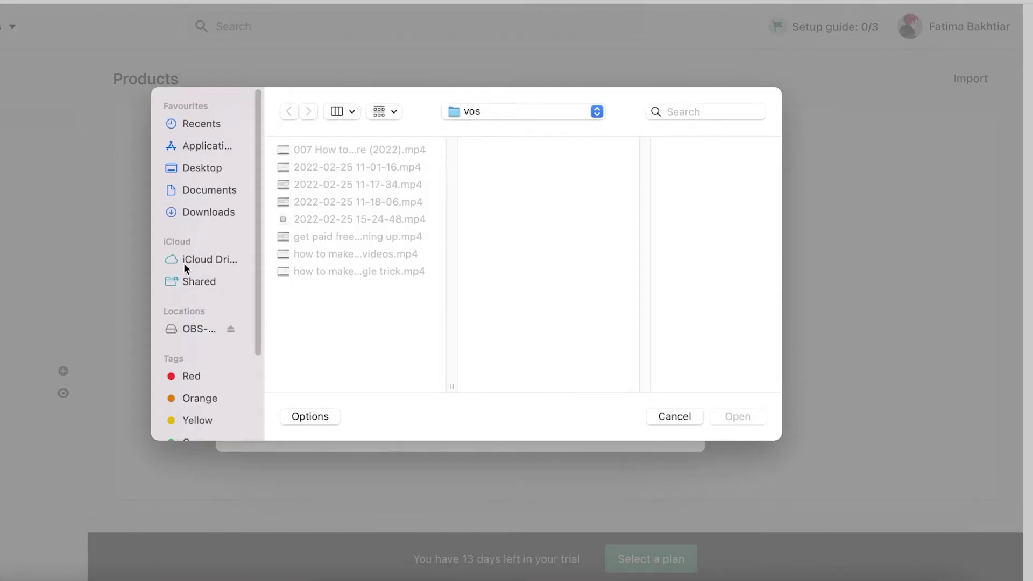
pyautogui.click(192, 205)
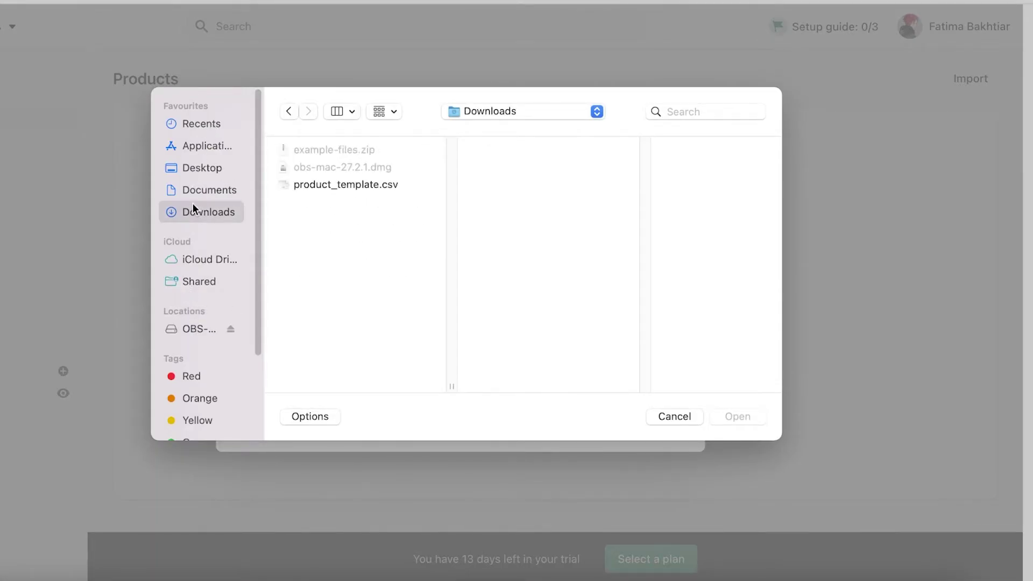
pyautogui.click(353, 188)
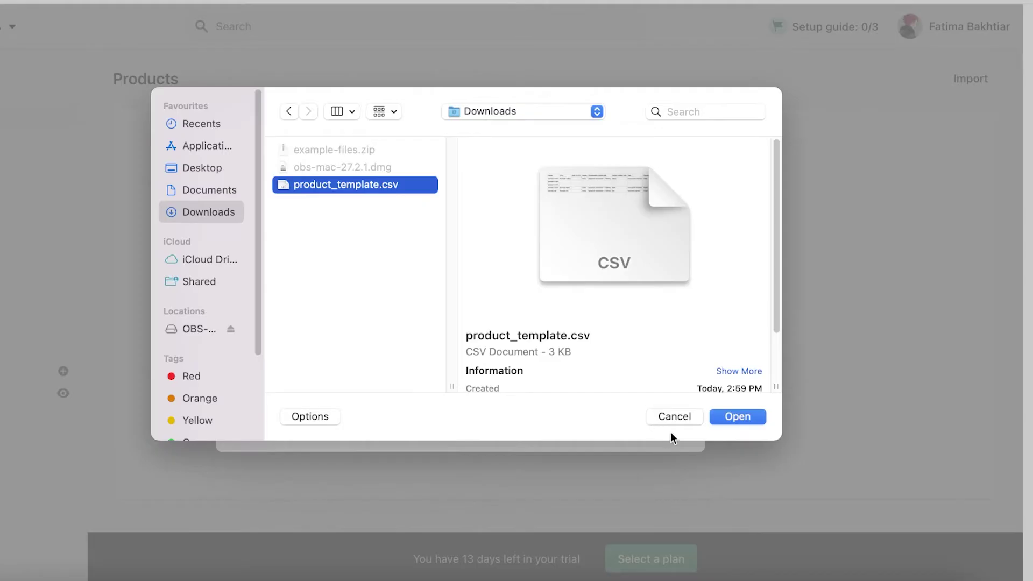
pyautogui.click(757, 417)
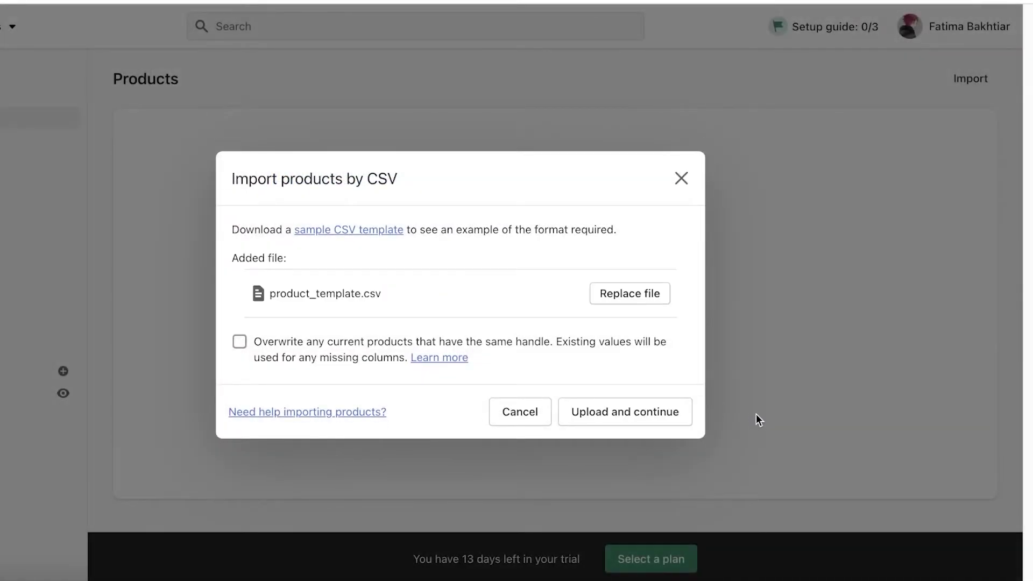
# Upload product_template.csv, review the first-product preview and variants, and import the products.
pyautogui.click(620, 422)
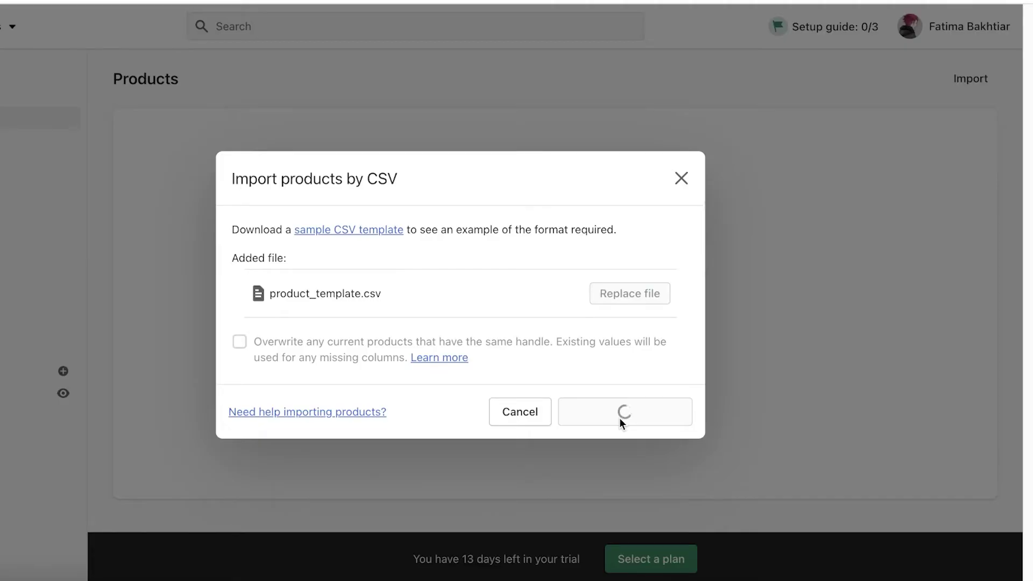
pyautogui.scroll(-3, 475, 216)
pyautogui.scroll(3, 368, 215)
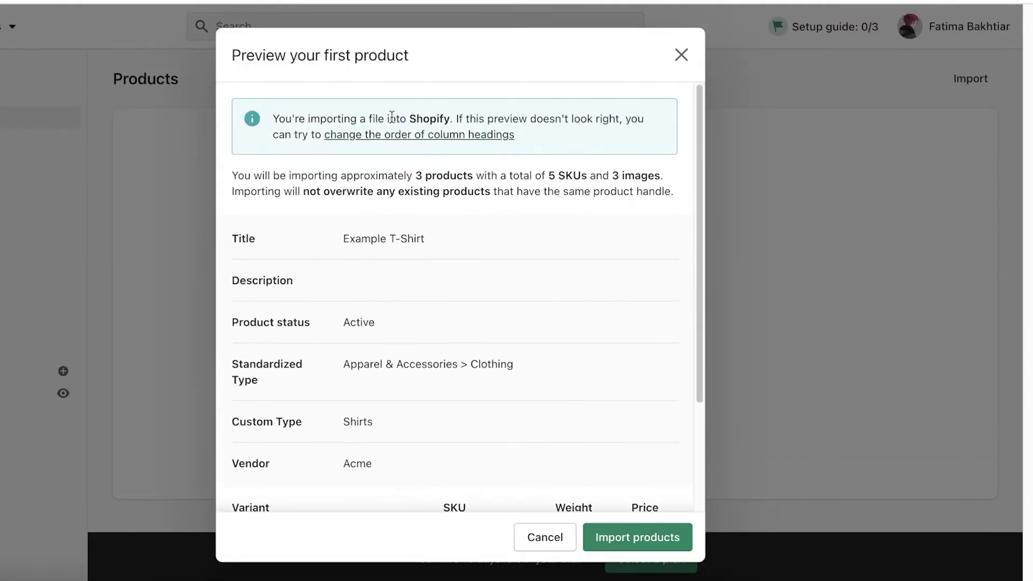
pyautogui.scroll(-3, 595, 189)
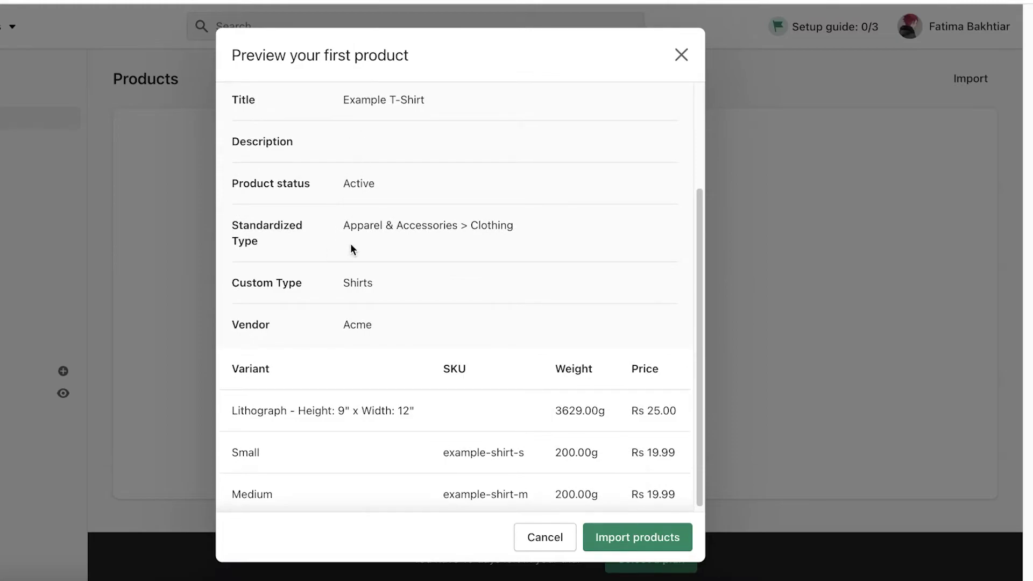
pyautogui.scroll(-1, 332, 306)
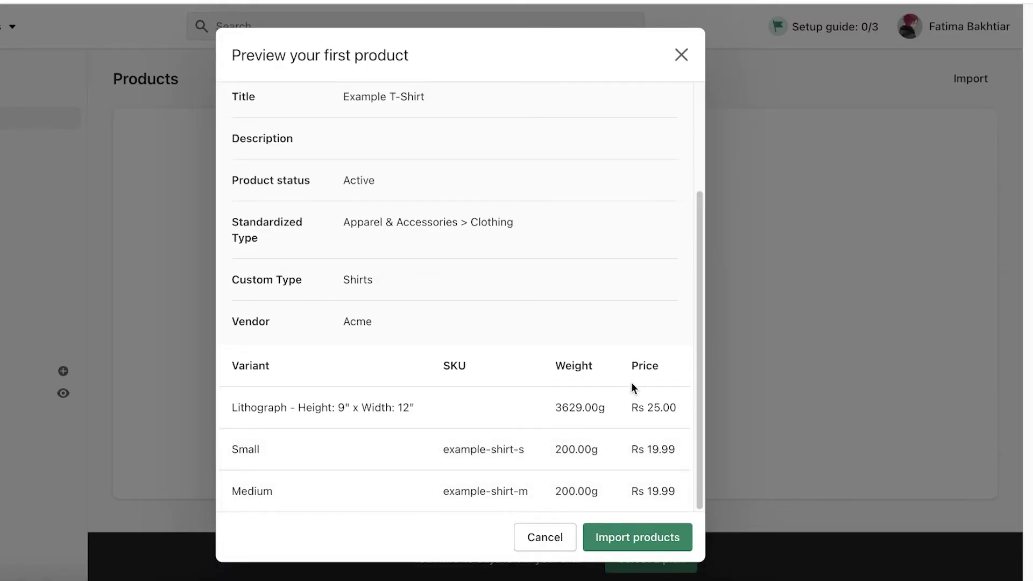
pyautogui.click(630, 541)
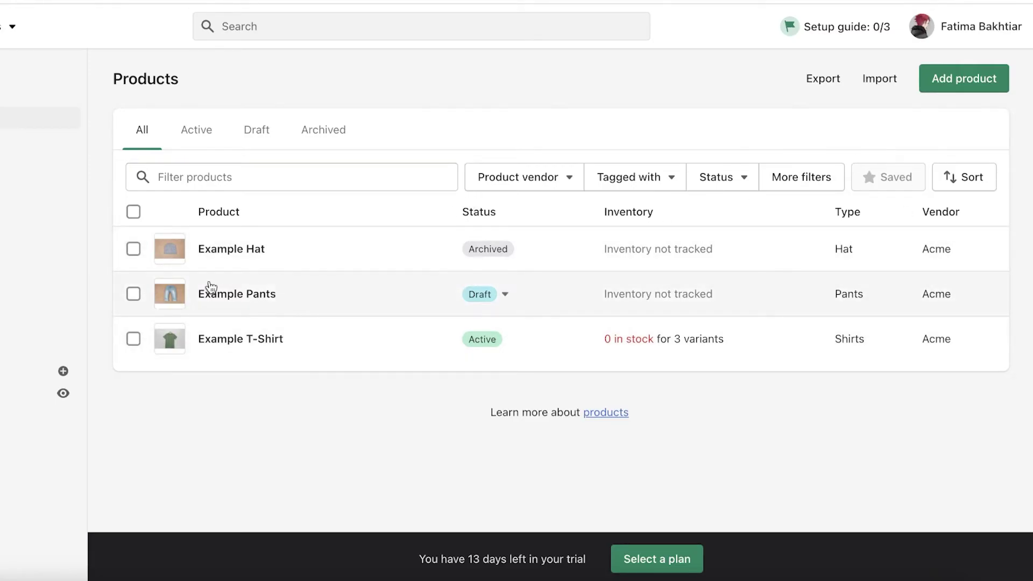
pyautogui.click(773, 335)
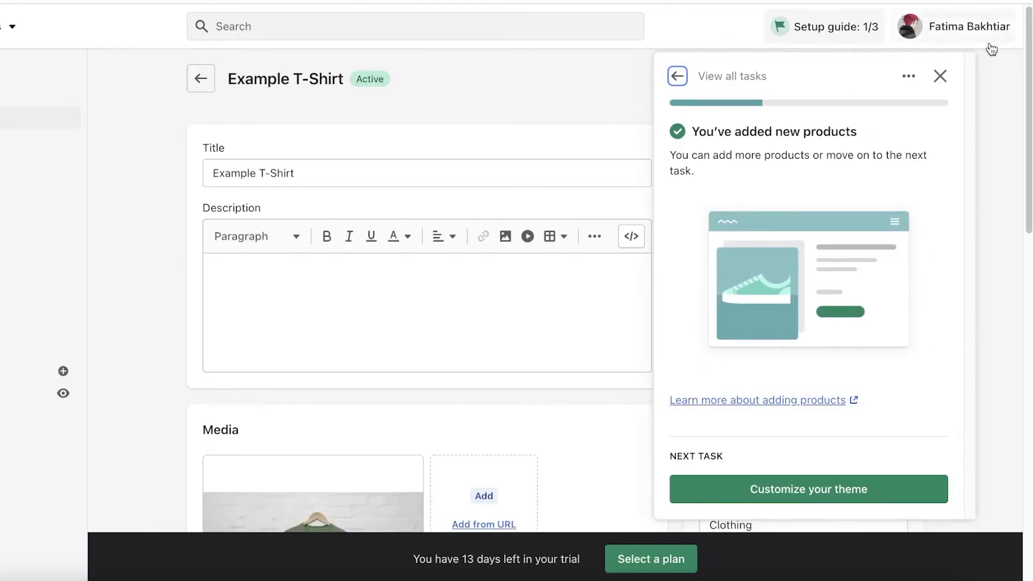
pyautogui.click(940, 76)
pyautogui.click(210, 84)
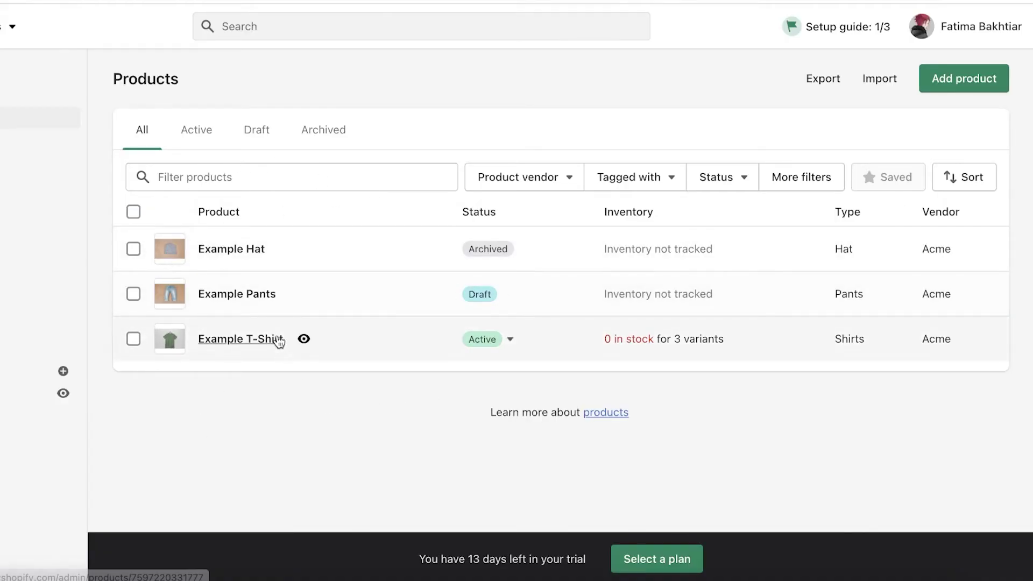
pyautogui.click(706, 295)
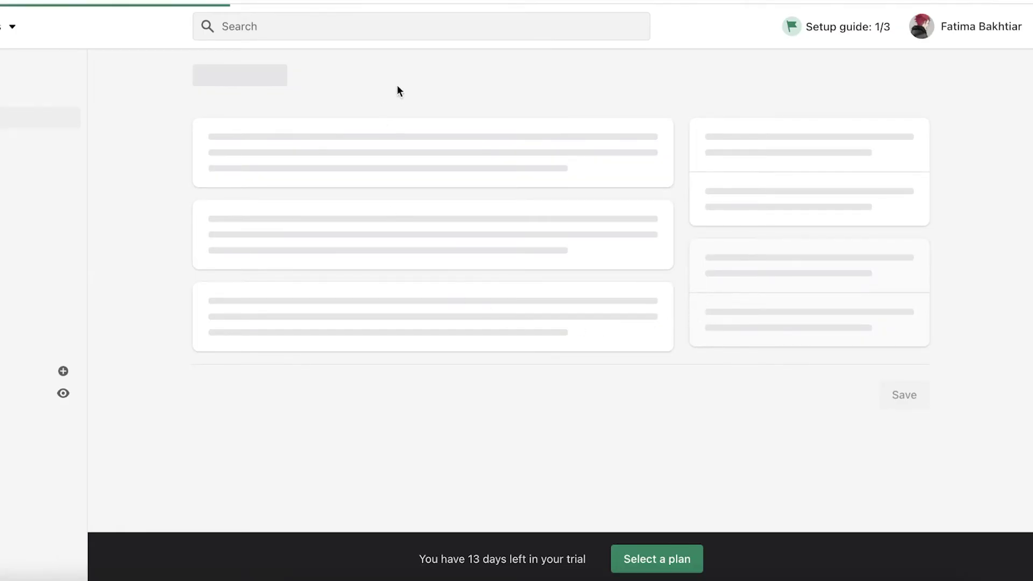
pyautogui.scroll(-3, 344, 242)
pyautogui.scroll(-10, 354, 300)
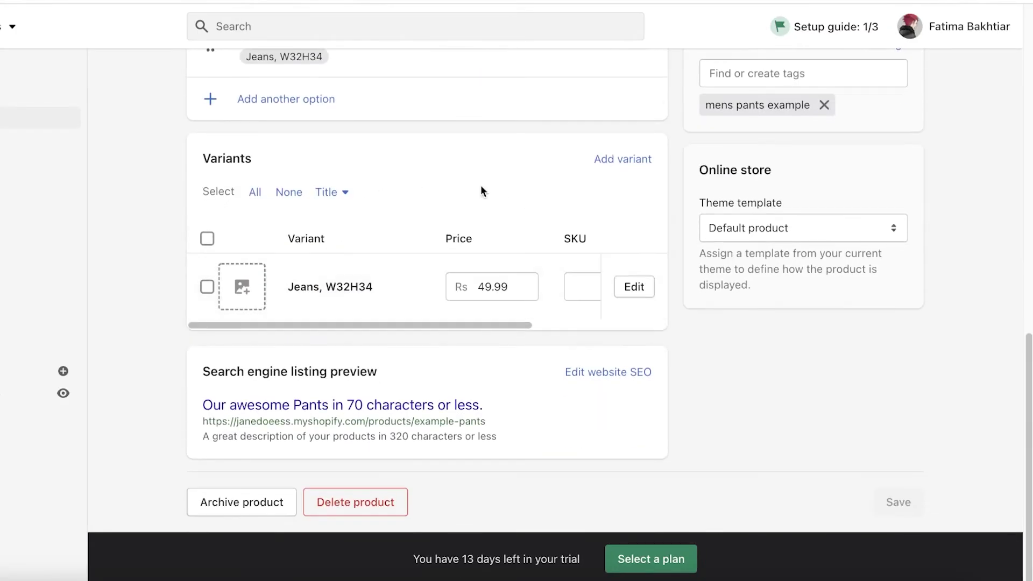
pyautogui.scroll(13, 377, 396)
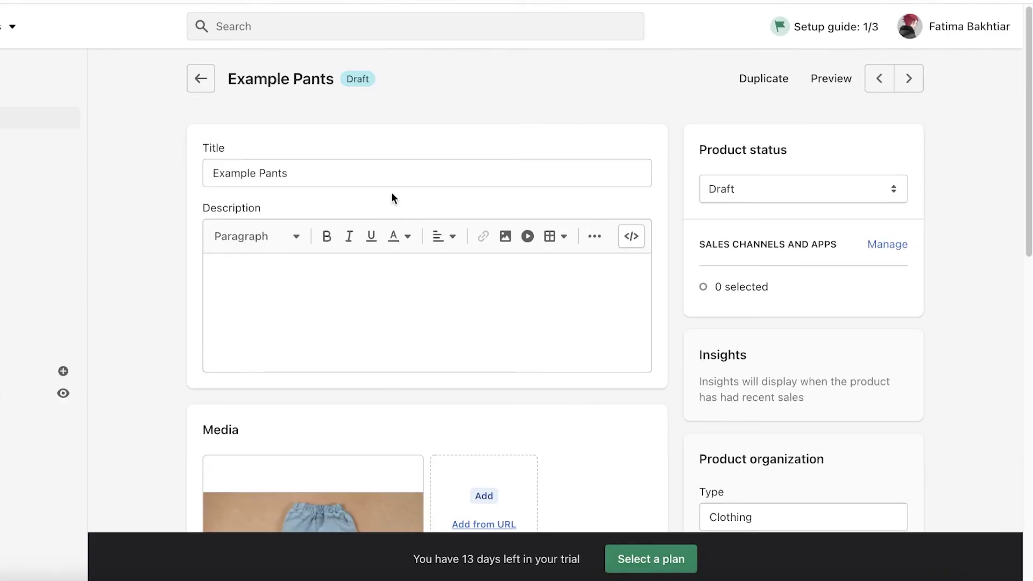
pyautogui.click(203, 79)
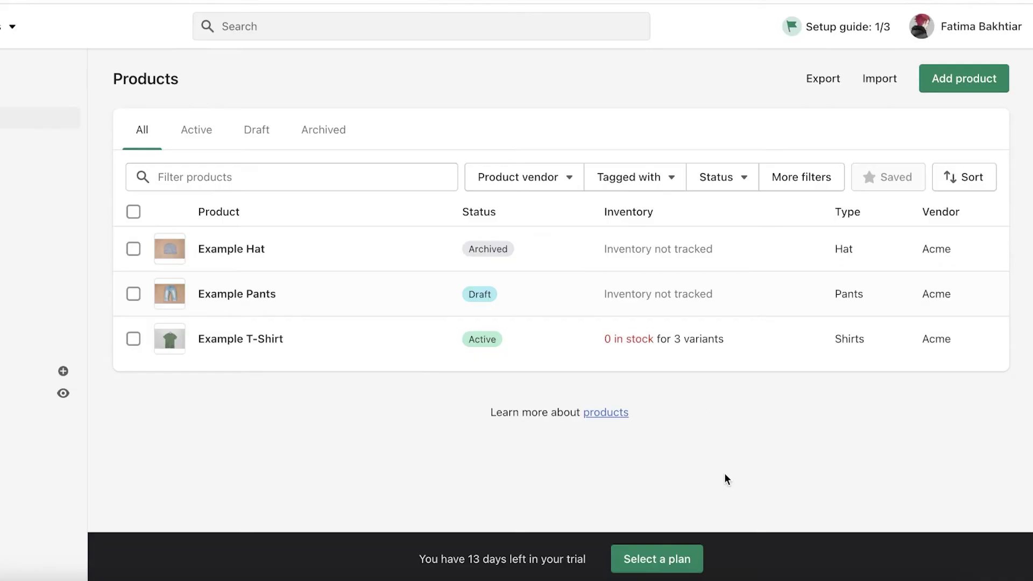
# Enter title, toy, teddy and car into cells A1–A4 of the Excel sheet.
pyautogui.click(258, 575)
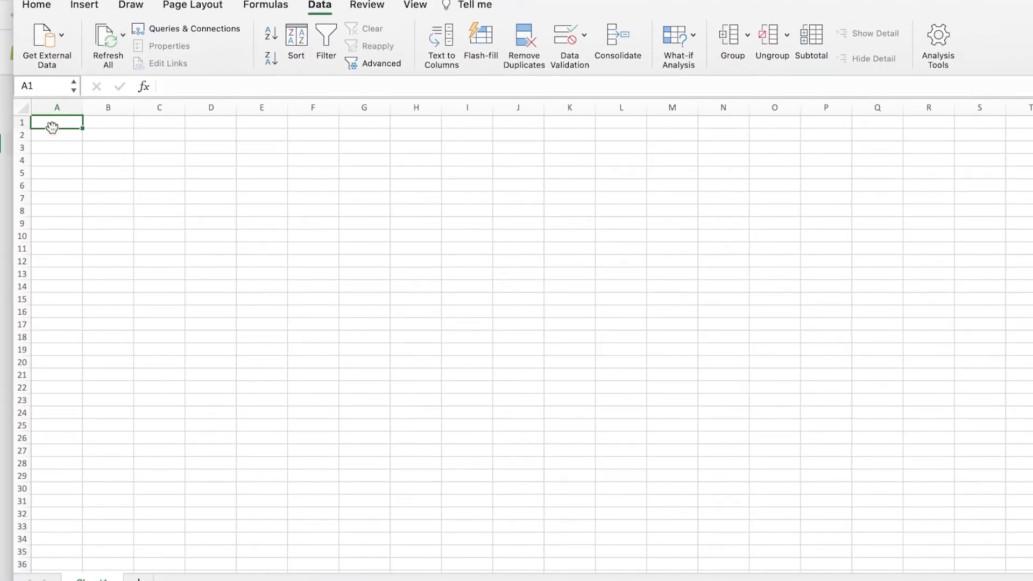
pyautogui.doubleClick(52, 124)
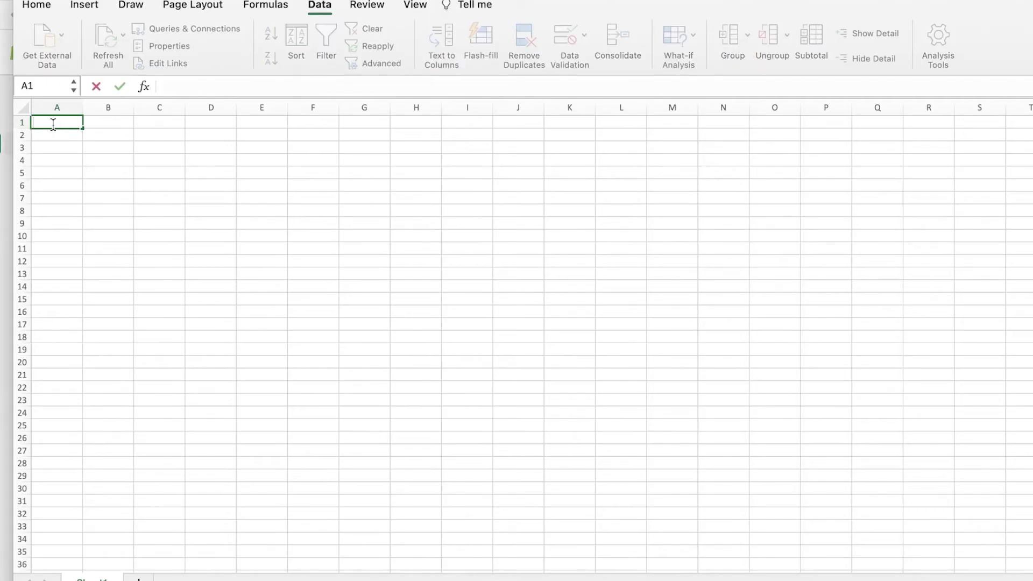
pyautogui.write('title')
pyautogui.click(55, 139)
pyautogui.write('s')
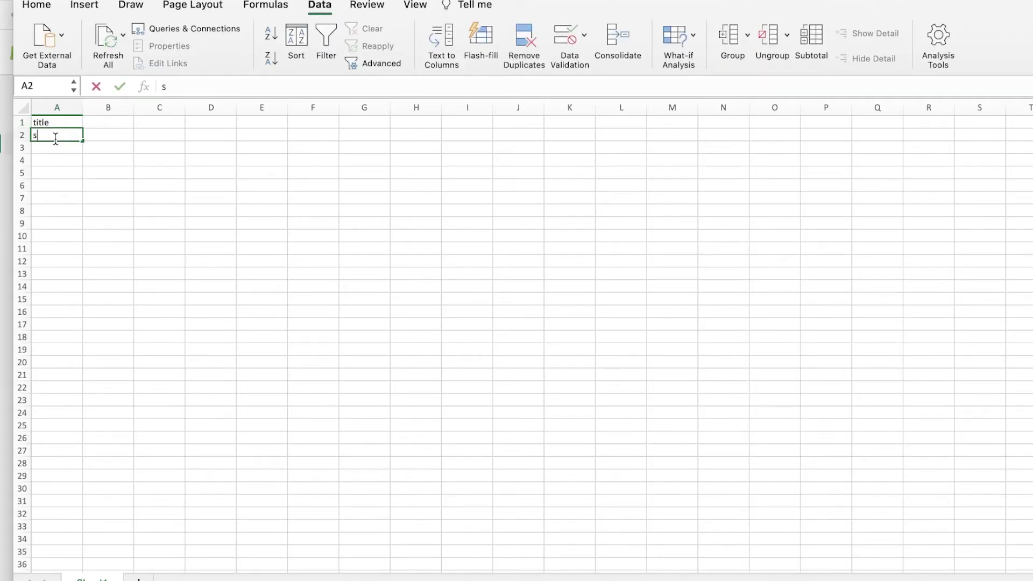
pyautogui.write('toy')
pyautogui.click(58, 145)
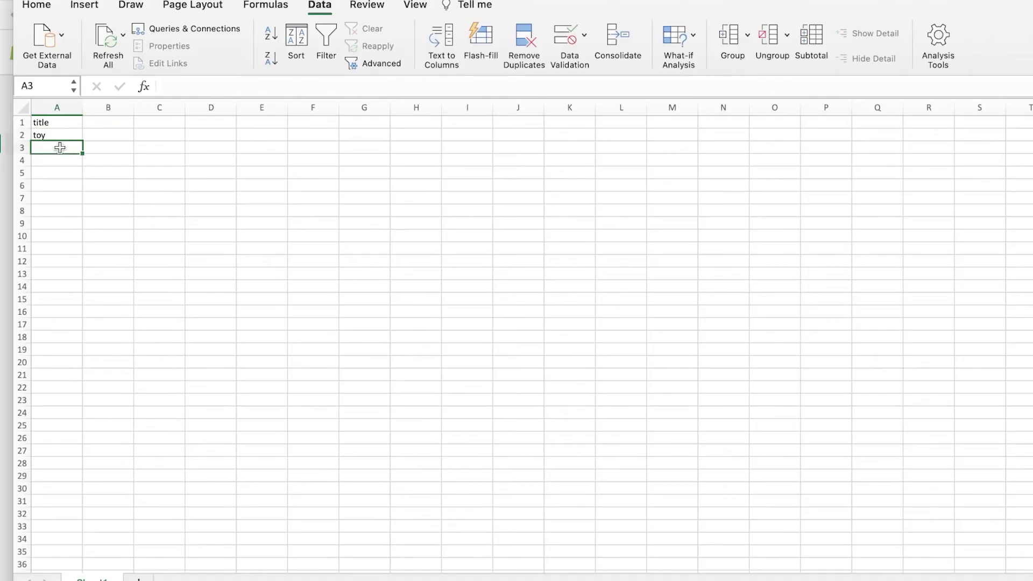
pyautogui.write('teddy')
pyautogui.click(64, 168)
pyautogui.click(64, 161)
pyautogui.write('car')
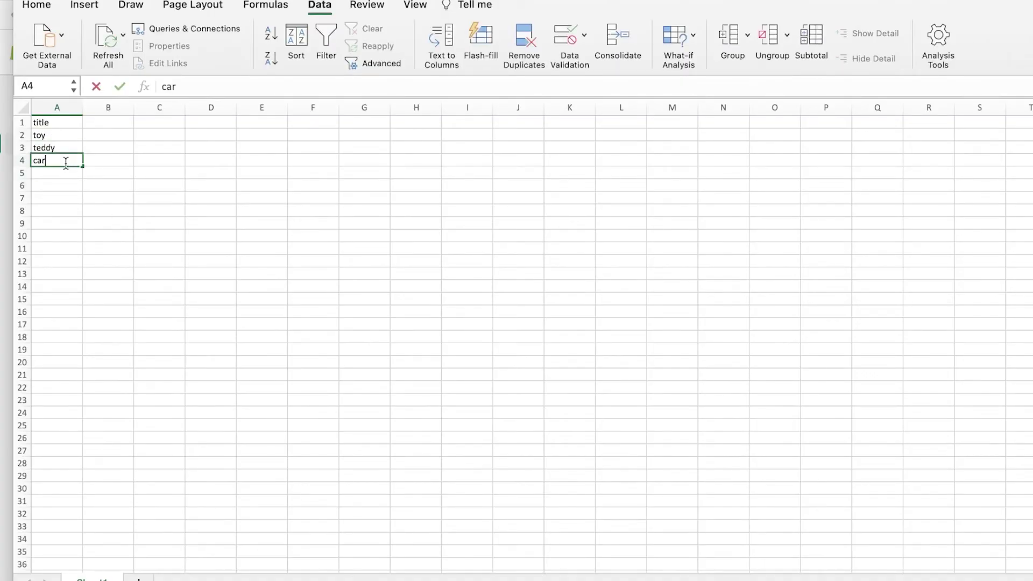
# Save the sheet as Book1.csv in CSV UTF-8 format without replacing the existing copy.
pyautogui.press('super+s')
pyautogui.click(636, 297)
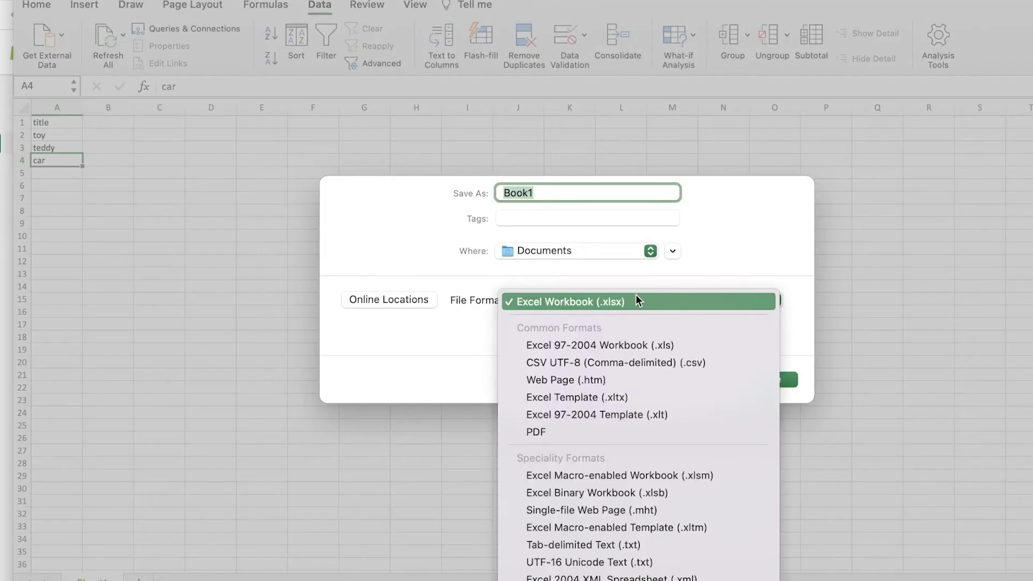
pyautogui.click(634, 367)
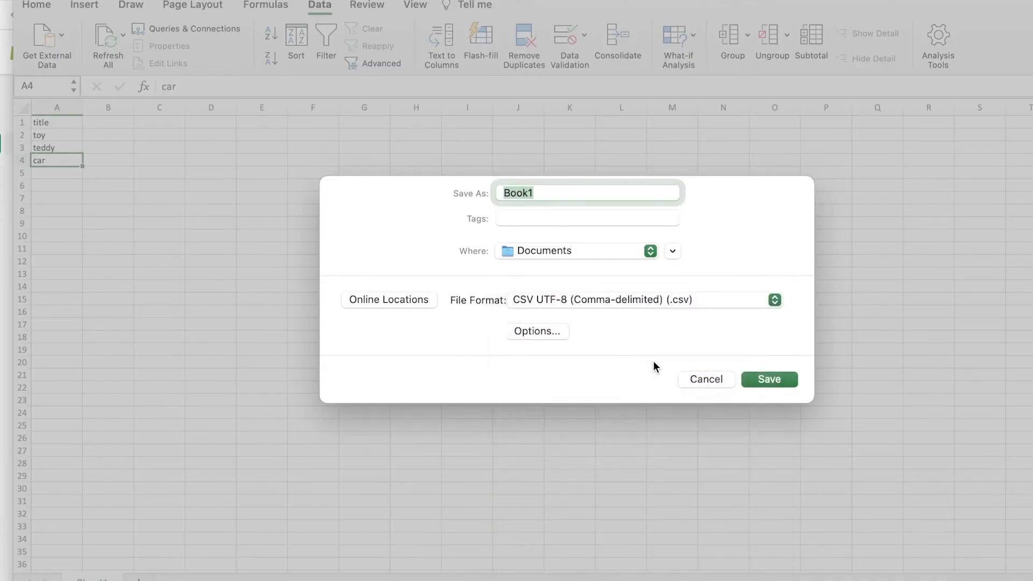
pyautogui.click(760, 375)
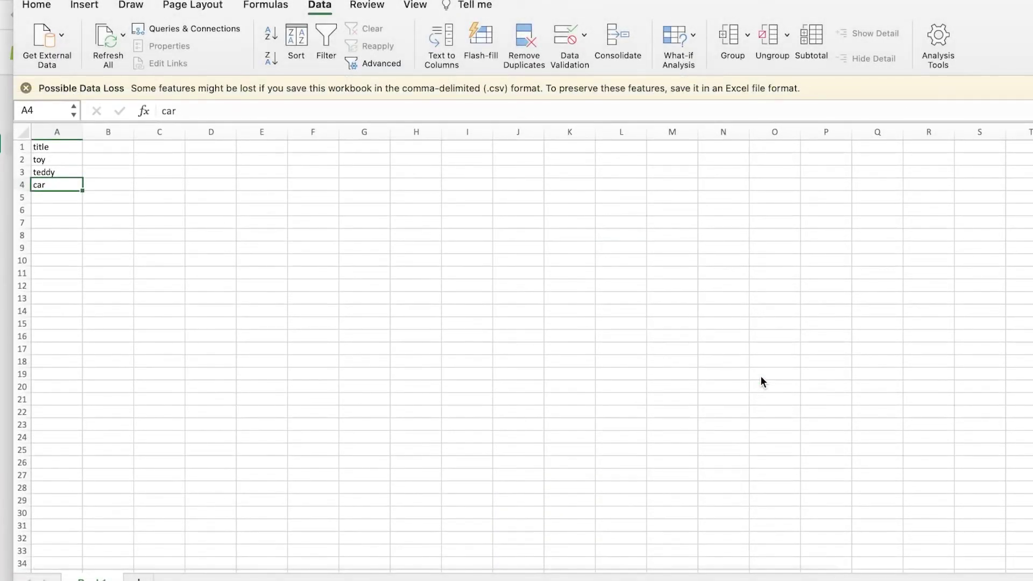
pyautogui.press('super+shift+s')
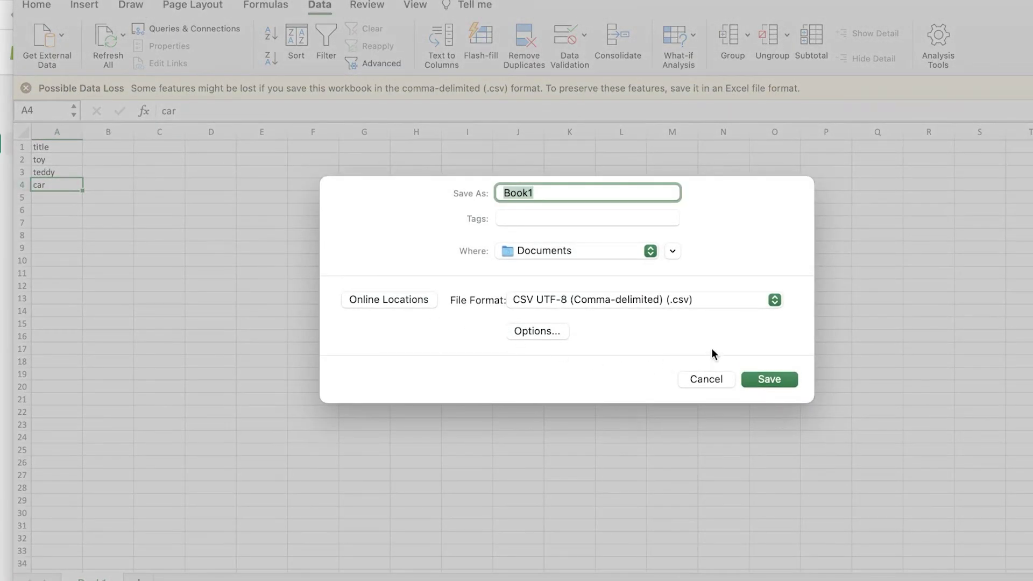
pyautogui.click(793, 380)
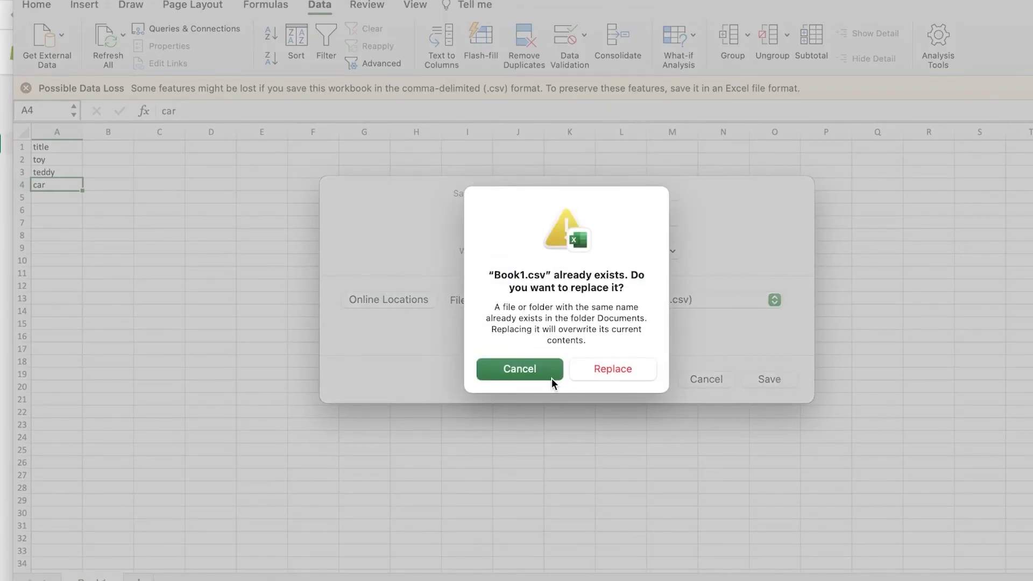
pyautogui.click(542, 377)
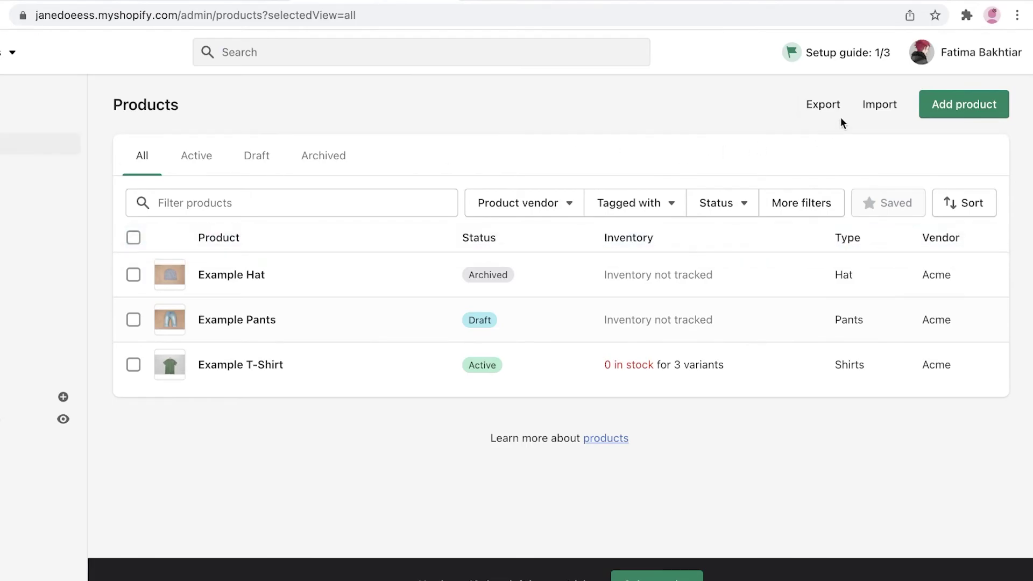
# Upload Book1.csv from Documents, preview it, and import the toy, teddy and car products.
pyautogui.click(902, 111)
pyautogui.click(520, 292)
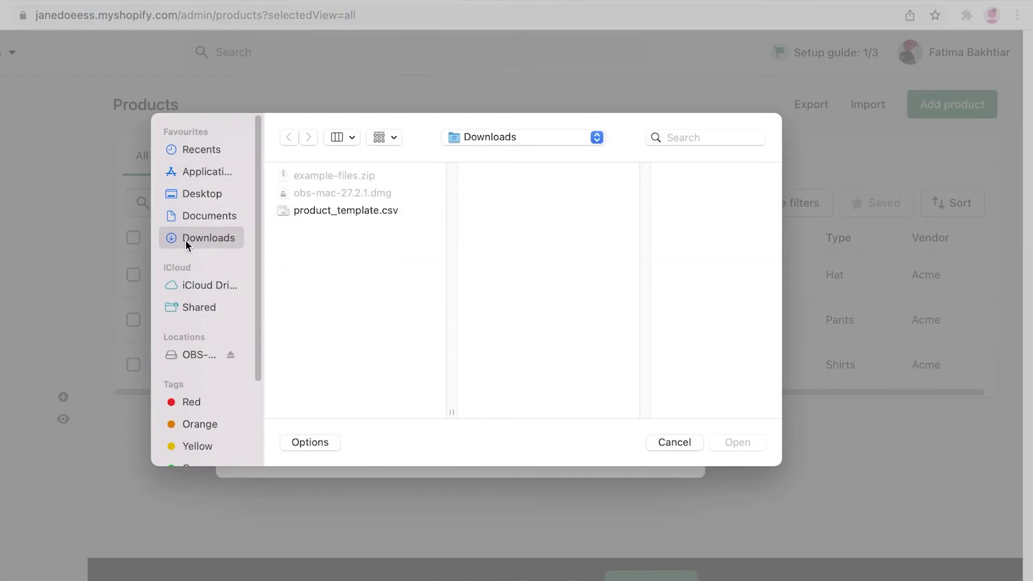
pyautogui.click(191, 218)
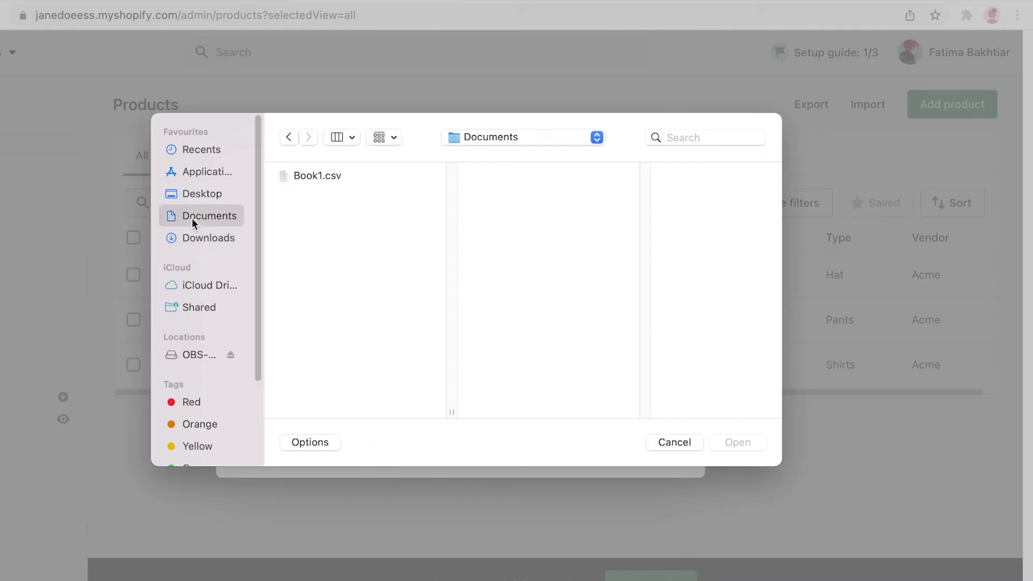
pyautogui.click(378, 175)
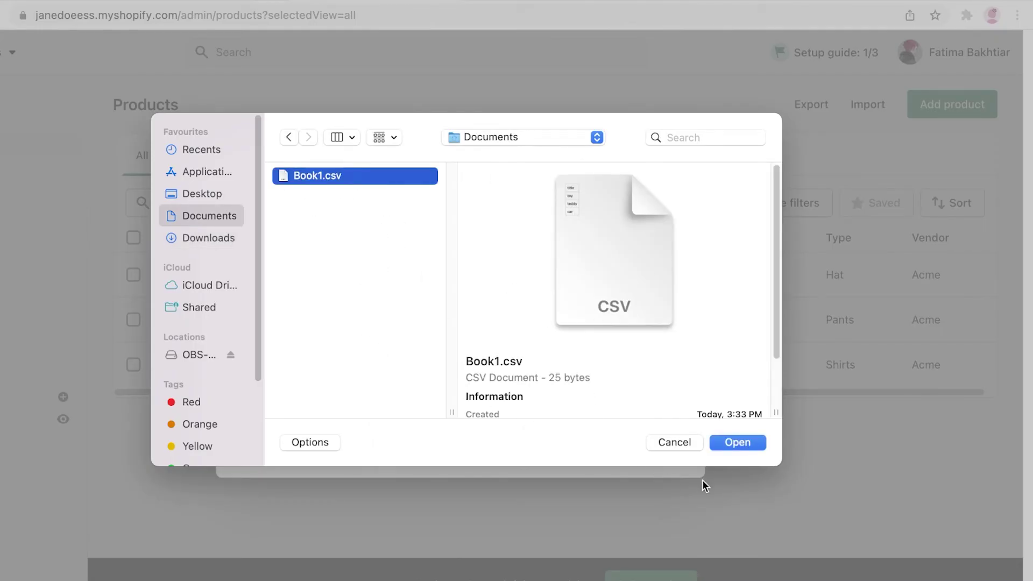
pyautogui.click(727, 438)
pyautogui.click(572, 440)
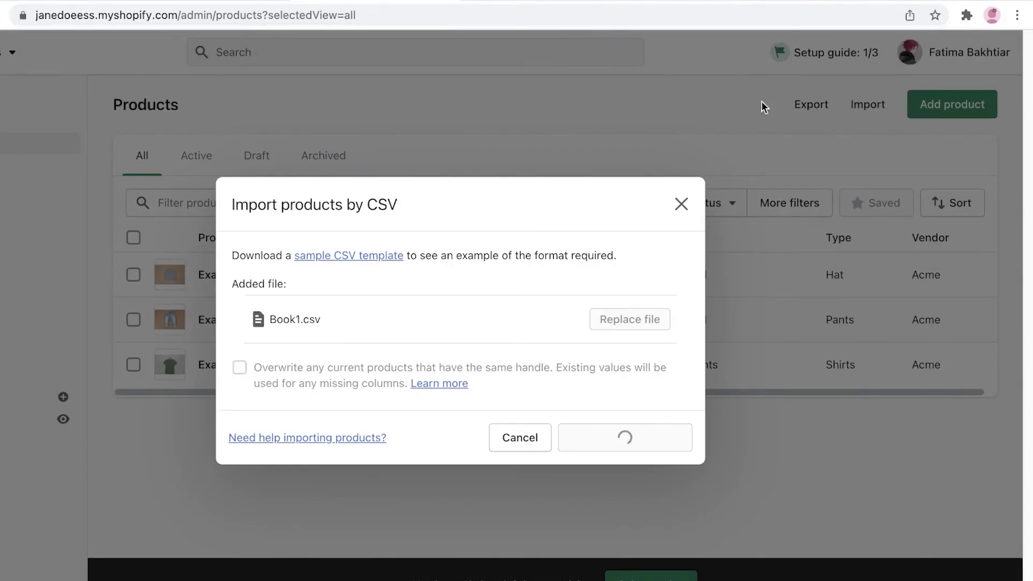
pyautogui.scroll(-1, 380, 178)
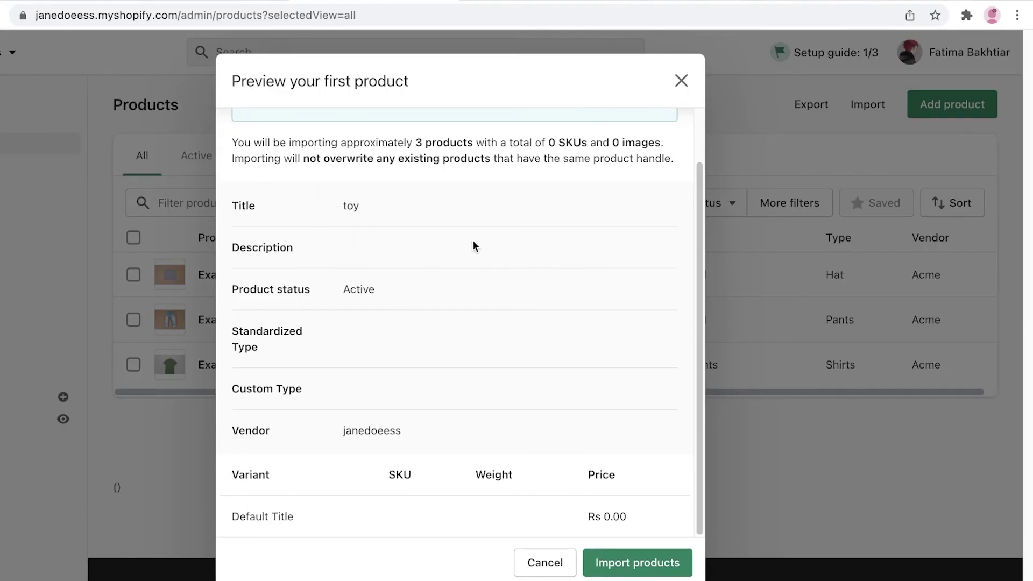
pyautogui.click(680, 561)
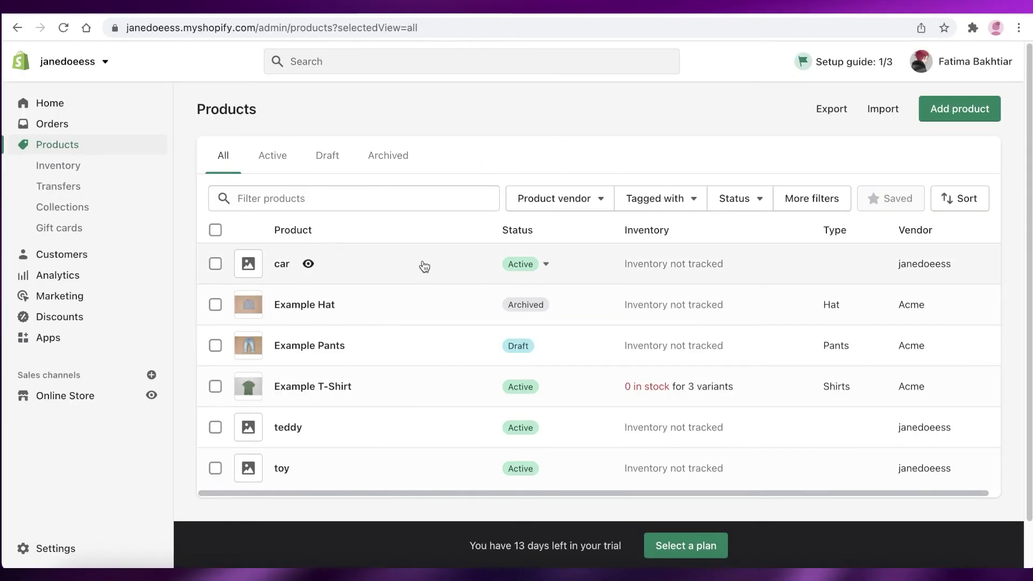
pyautogui.scroll(-1, 422, 265)
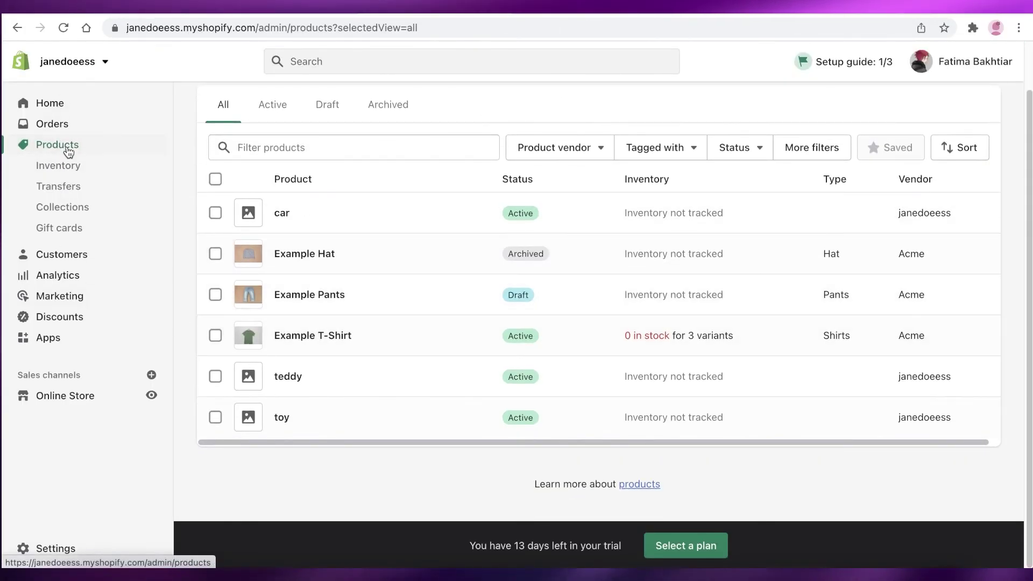